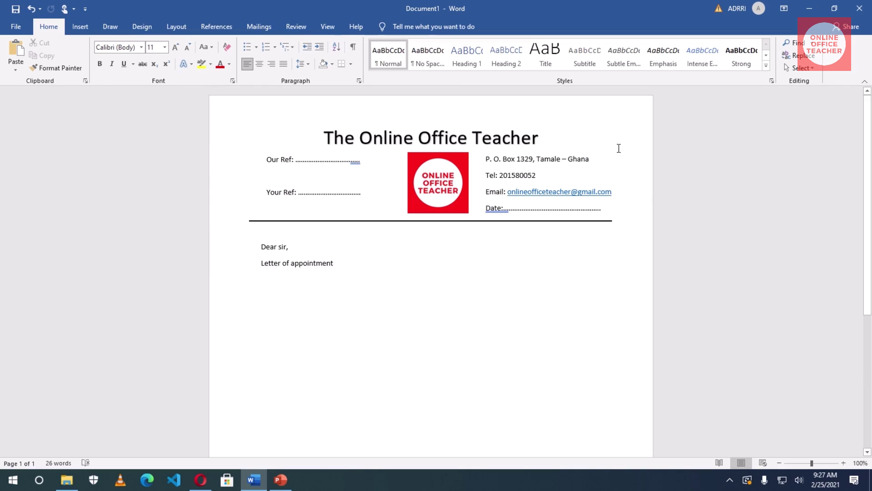
{"action": "scroll", "coordinate": [645, 193], "scroll_direction": "down", "scroll_amount": 5}
{"action": "scroll", "coordinate": [646, 194], "scroll_direction": "up", "scroll_amount": 4}
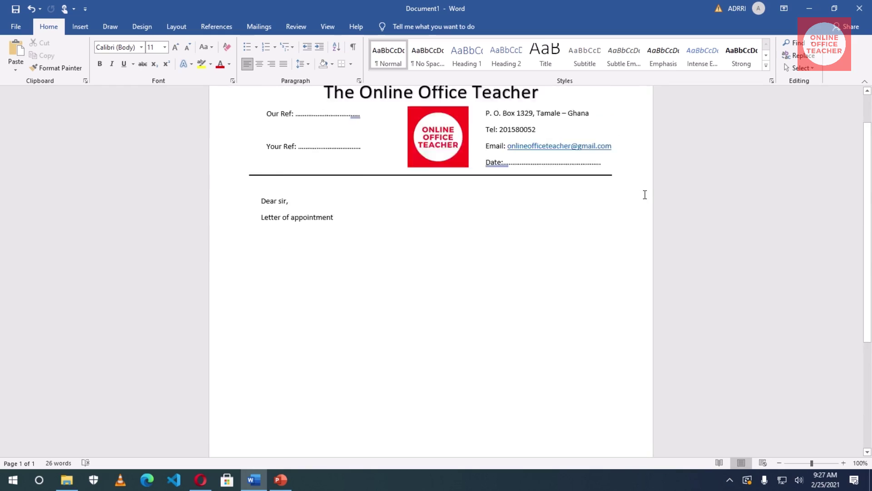
{"action": "scroll", "coordinate": [647, 194], "scroll_direction": "up", "scroll_amount": 1}
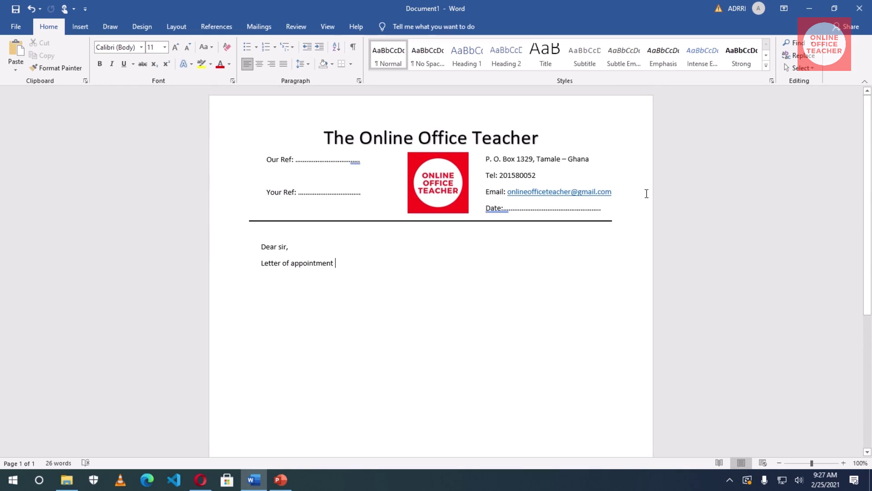
Select the existing title, reference box, address box, logo and greeting lines.
{"action": "left_click", "coordinate": [392, 140]}
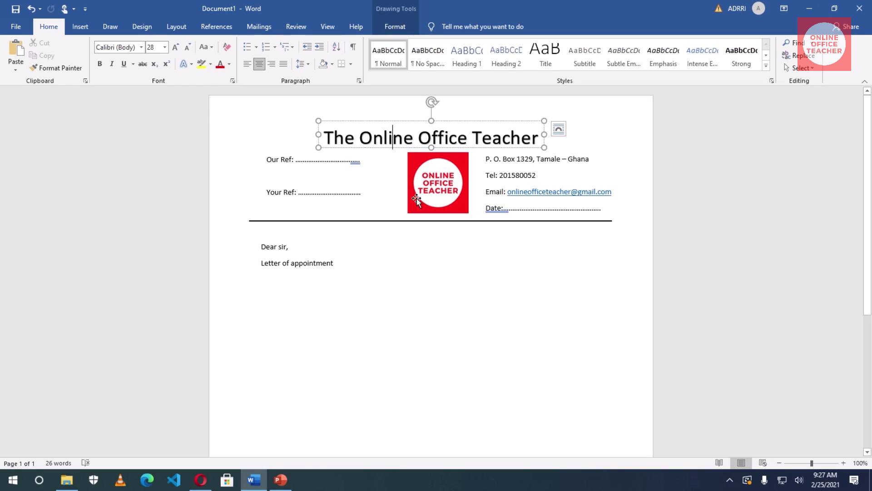
{"action": "left_click", "coordinate": [294, 168]}
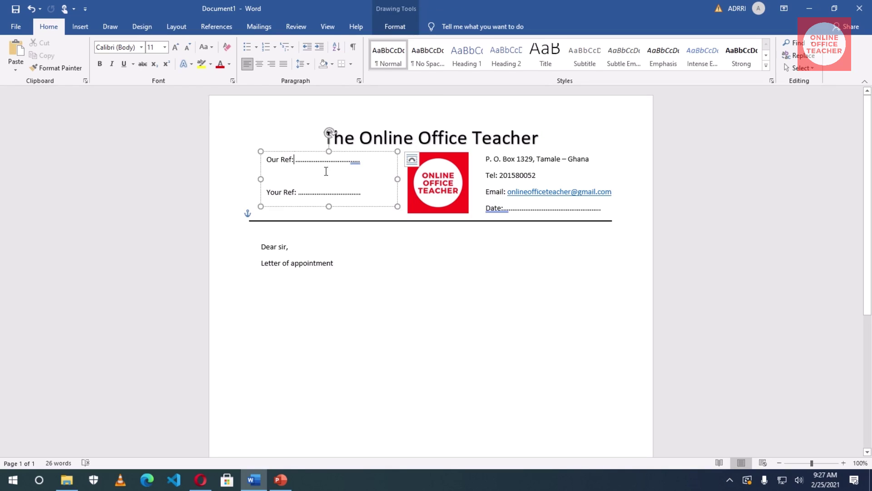
{"action": "left_click", "coordinate": [516, 175]}
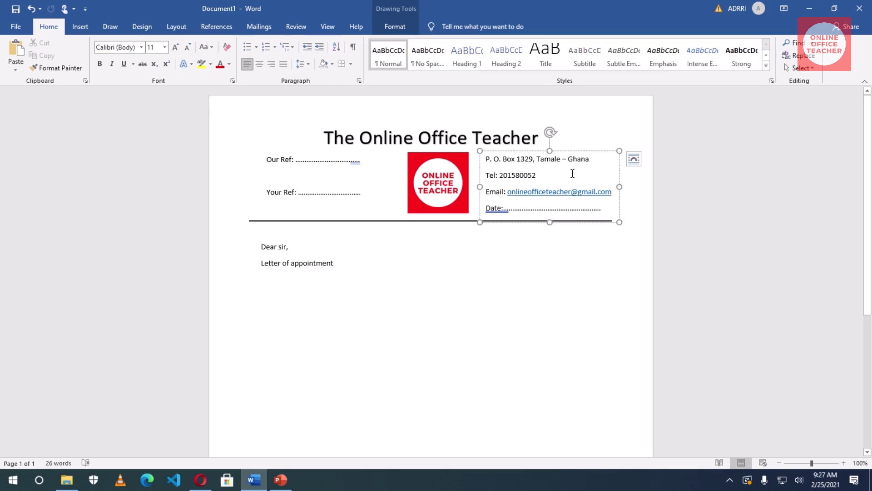
{"action": "left_click", "coordinate": [442, 180]}
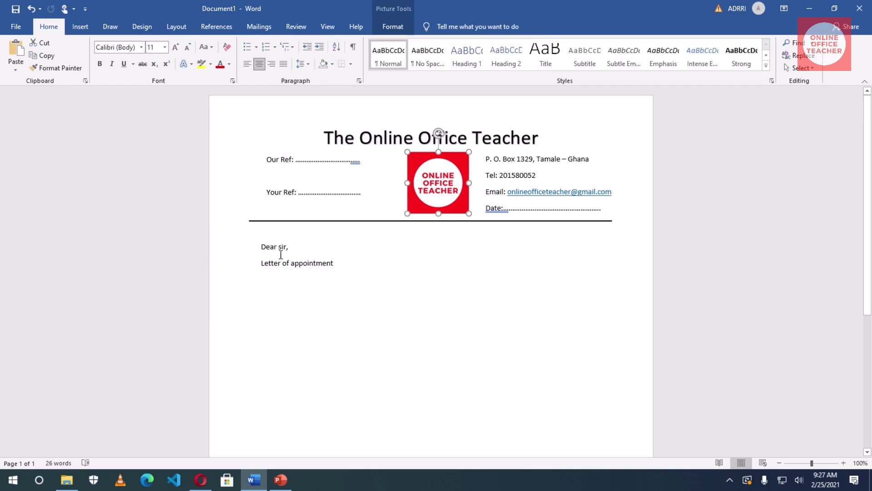
{"action": "left_click_drag", "start_coordinate": [263, 247], "coordinate": [328, 265]}
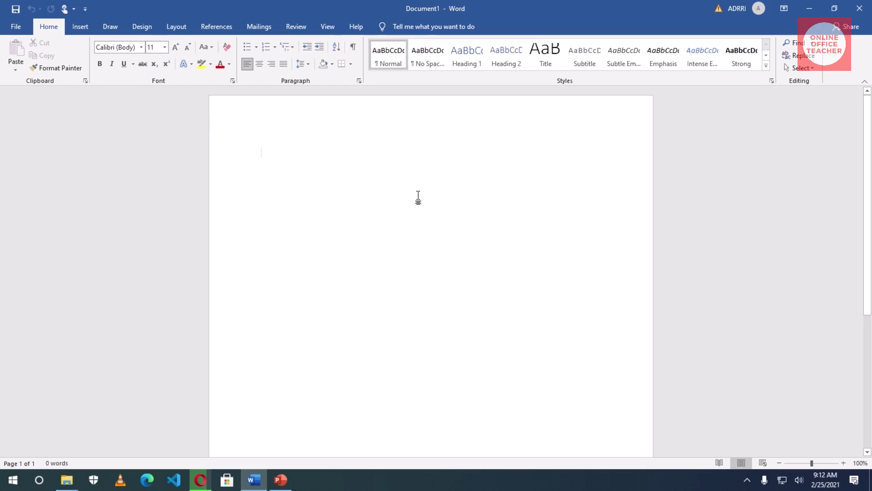
Insert a plain black WordArt placeholder for the letterhead title.
{"action": "left_click", "coordinate": [79, 27]}
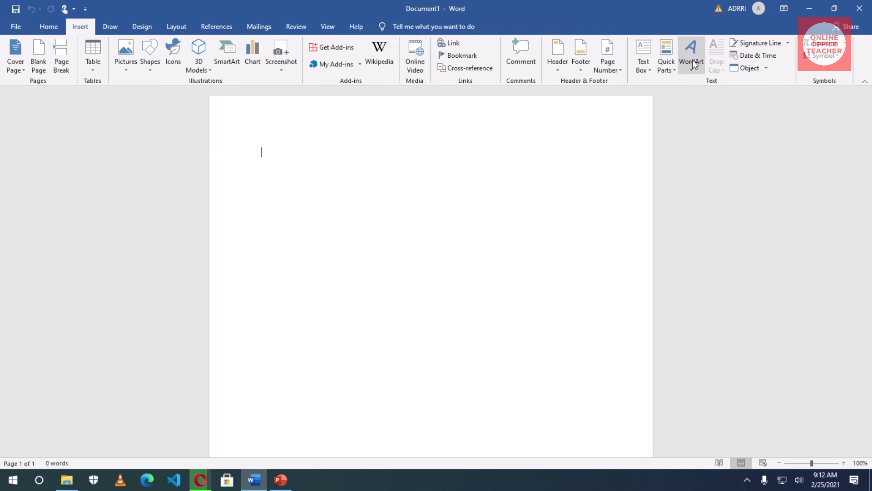
{"action": "left_click", "coordinate": [692, 61]}
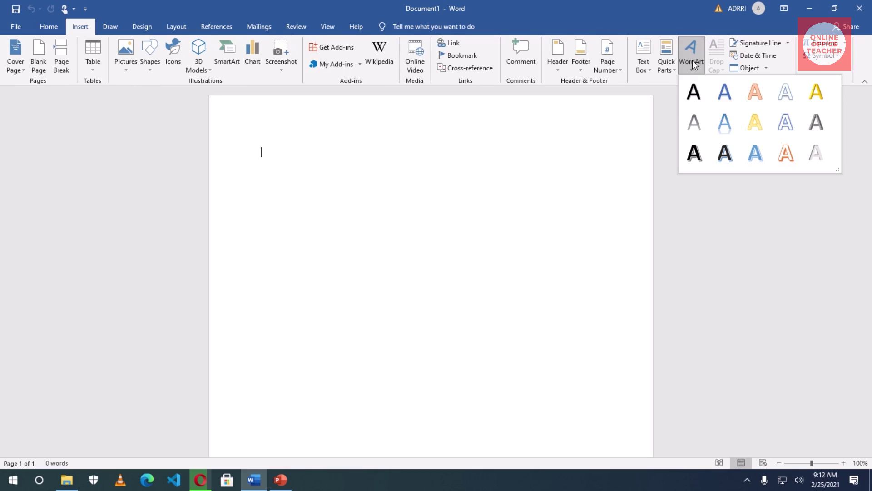
{"action": "left_click", "coordinate": [695, 92]}
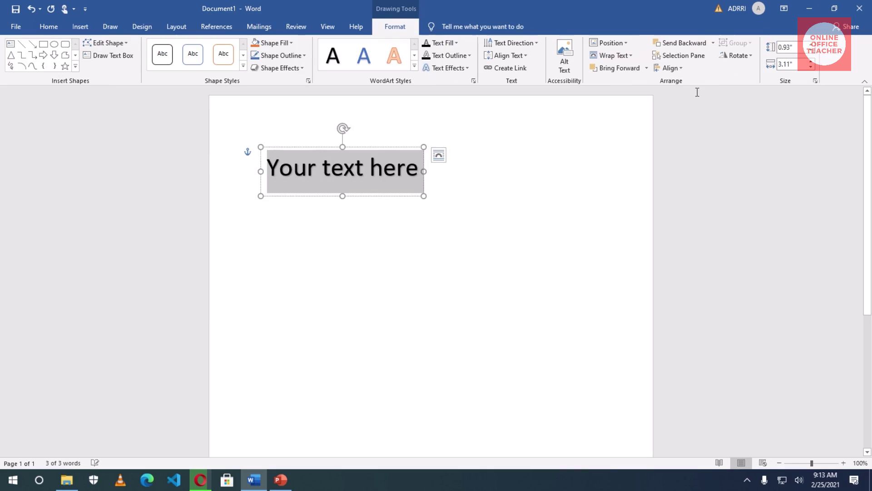
{"action": "type", "text": "T"}
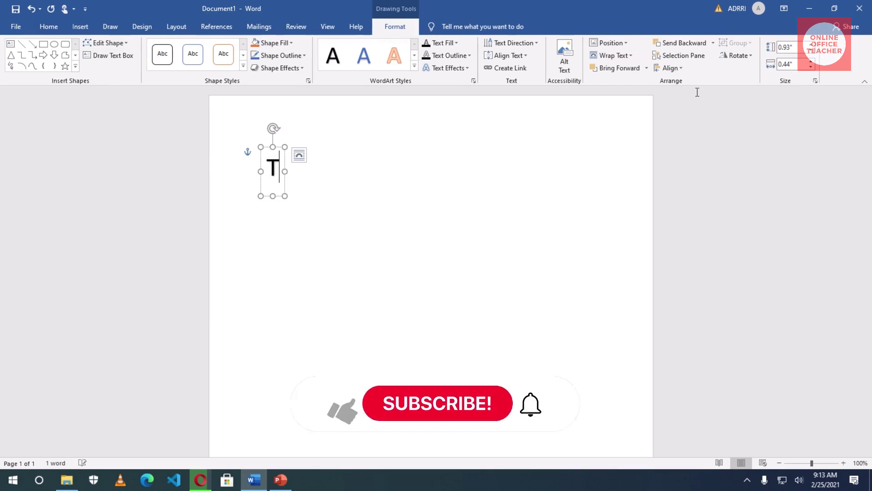
{"action": "type", "text": "he"}
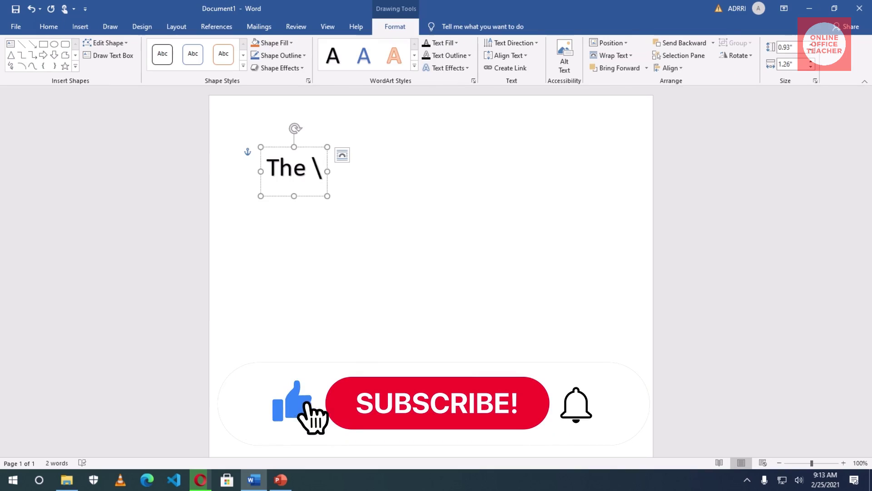
{"action": "type", "text": " Online"}
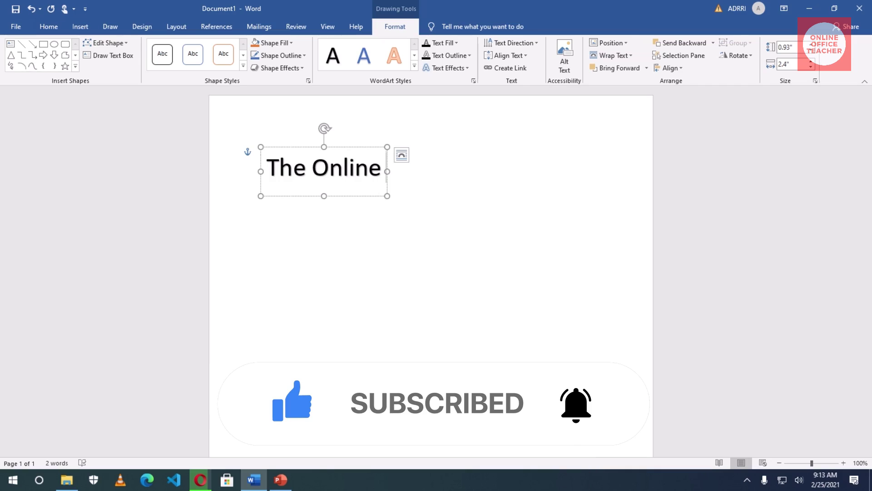
{"action": "type", "text": " Office Te"}
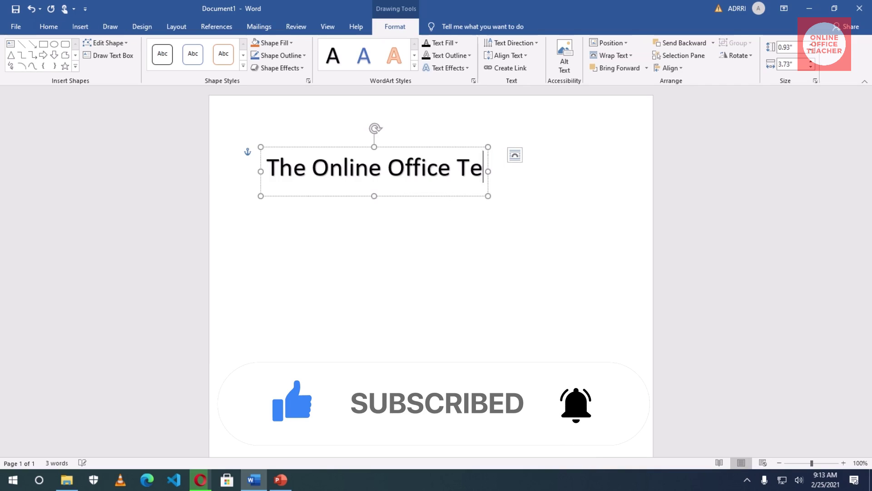
{"action": "type", "text": "acher"}
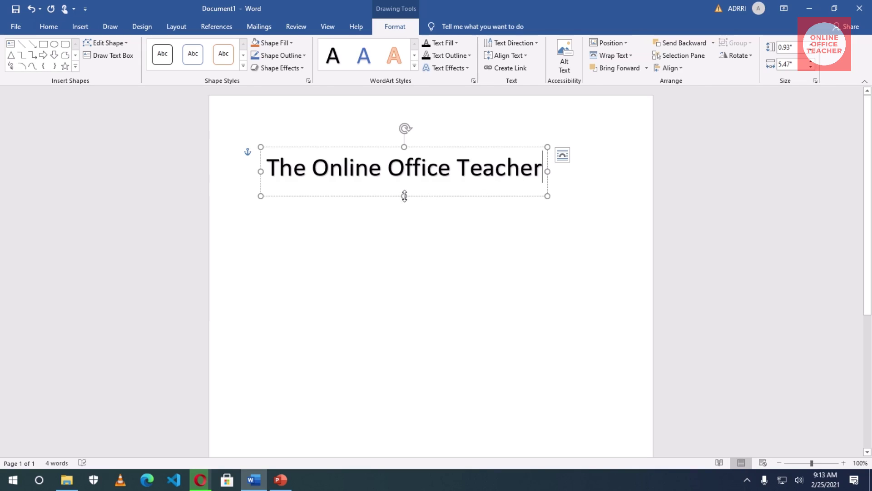
Shorten the WordArt box and move it up toward the page top.
{"action": "left_click_drag", "start_coordinate": [404, 195], "coordinate": [403, 180]}
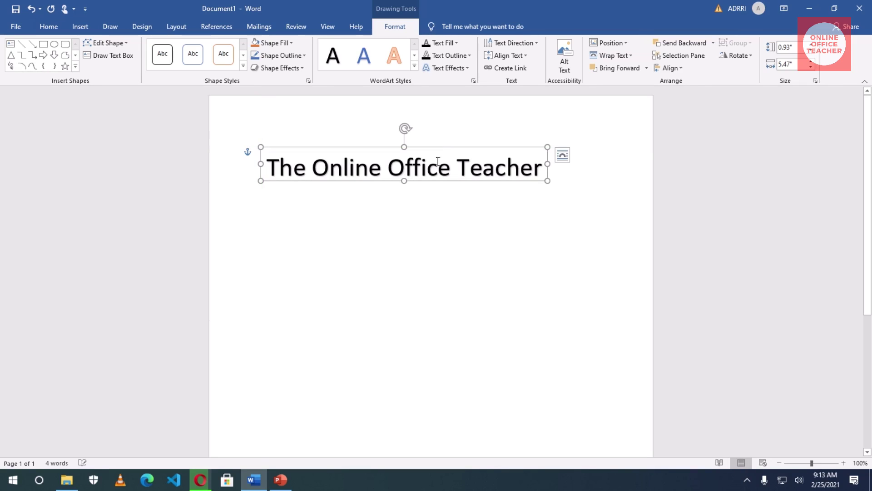
{"action": "left_click_drag", "start_coordinate": [442, 142], "coordinate": [460, 123]}
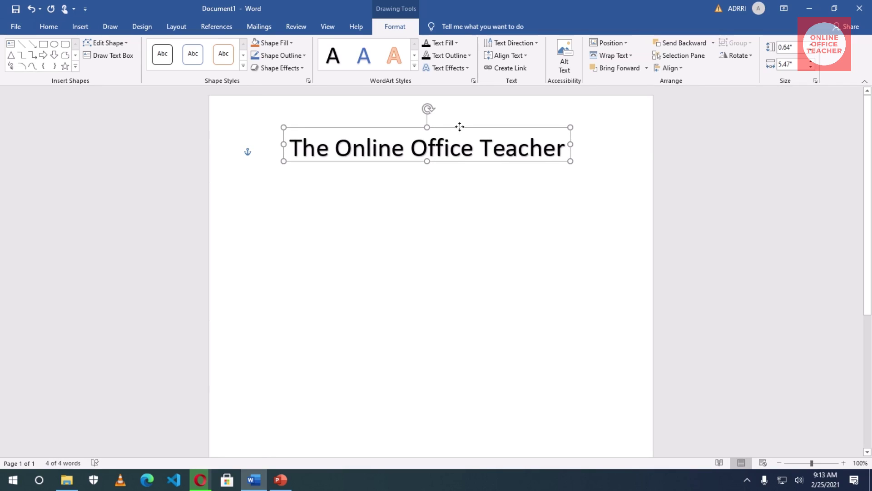
{"action": "left_click_drag", "start_coordinate": [460, 122], "coordinate": [460, 119]}
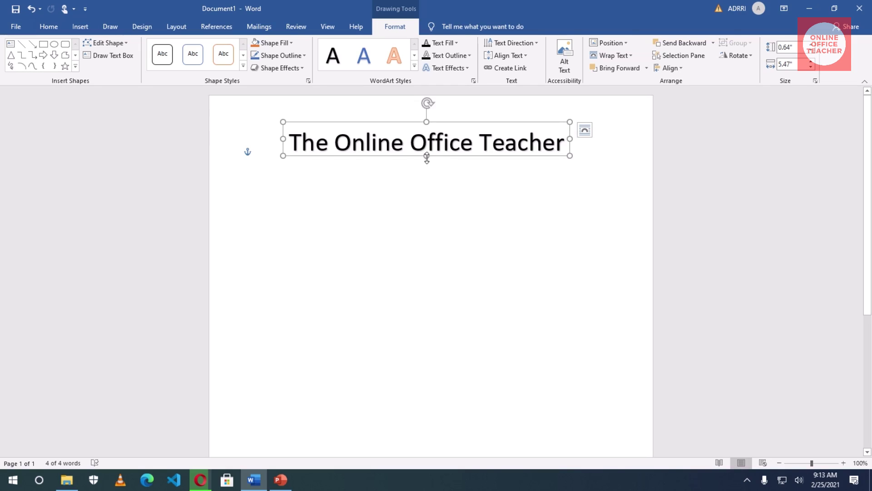
{"action": "left_click_drag", "start_coordinate": [426, 154], "coordinate": [426, 147]}
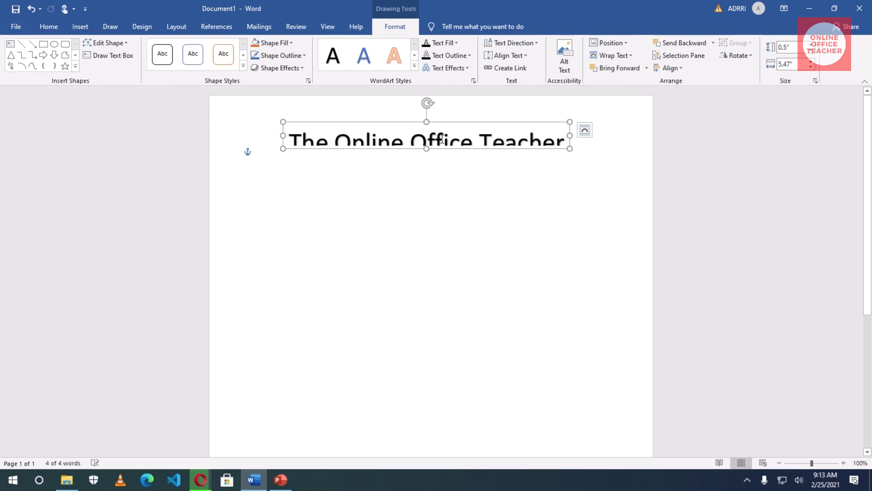
Set the title to font size 28 and centre it on the page.
{"action": "double_click", "coordinate": [443, 140]}
{"action": "left_click", "coordinate": [443, 139]}
{"action": "left_click", "coordinate": [49, 29]}
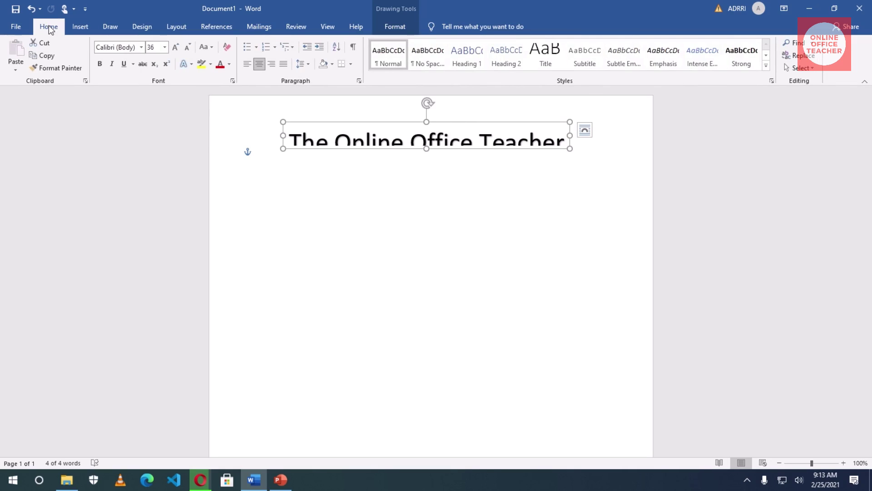
{"action": "left_click", "coordinate": [186, 50]}
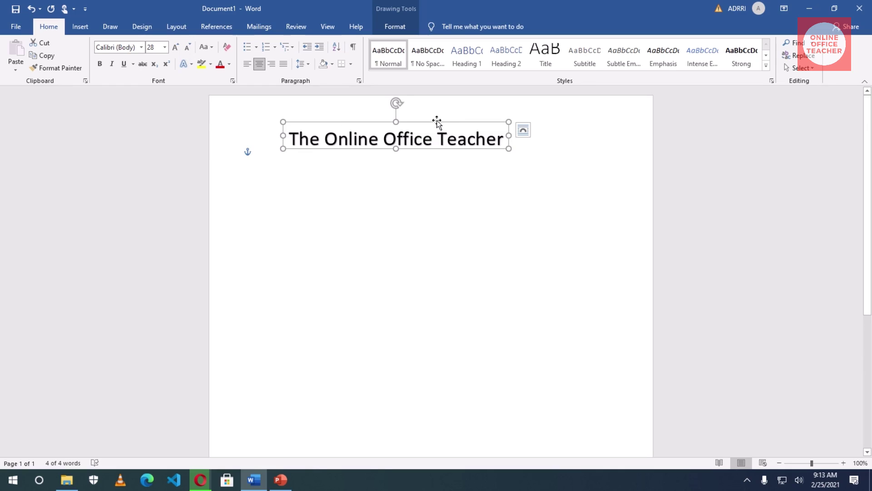
{"action": "left_click_drag", "start_coordinate": [443, 122], "coordinate": [473, 114]}
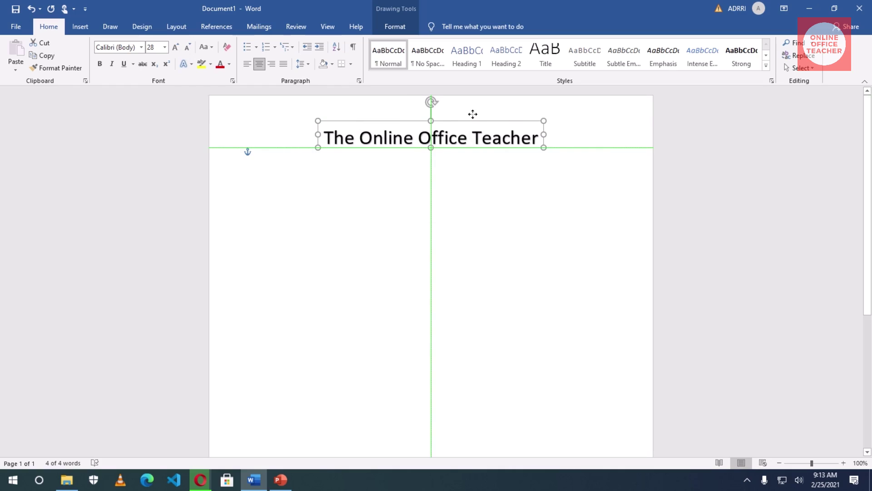
{"action": "left_click_drag", "start_coordinate": [473, 114], "coordinate": [450, 121]}
{"action": "left_click", "coordinate": [452, 169]}
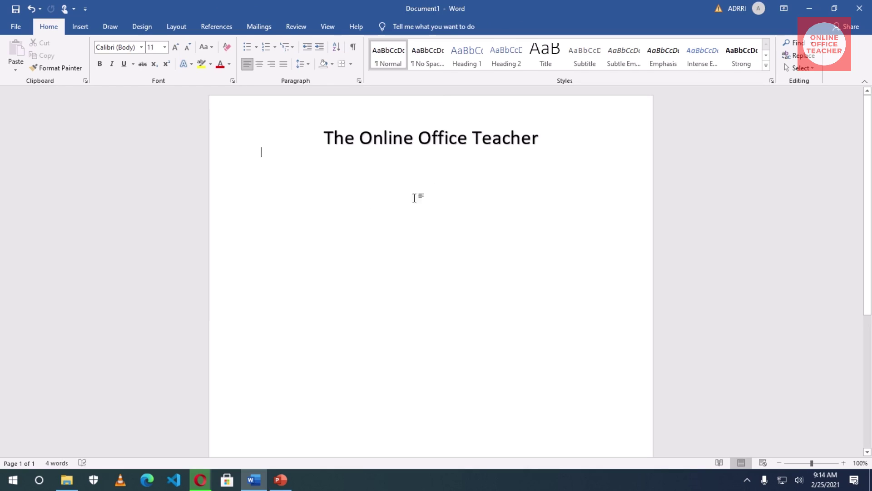
Insert a Simple Text Box with placeholder quote text below the title.
{"action": "left_click", "coordinate": [84, 27]}
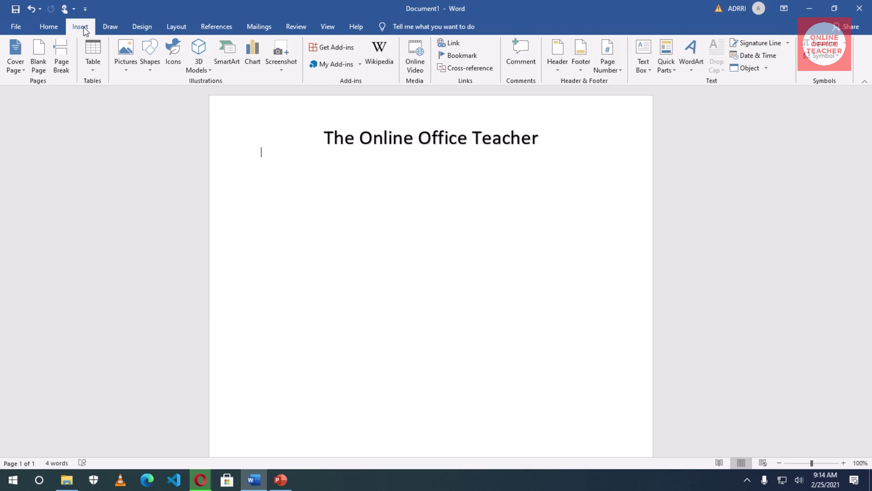
{"action": "left_click", "coordinate": [642, 50]}
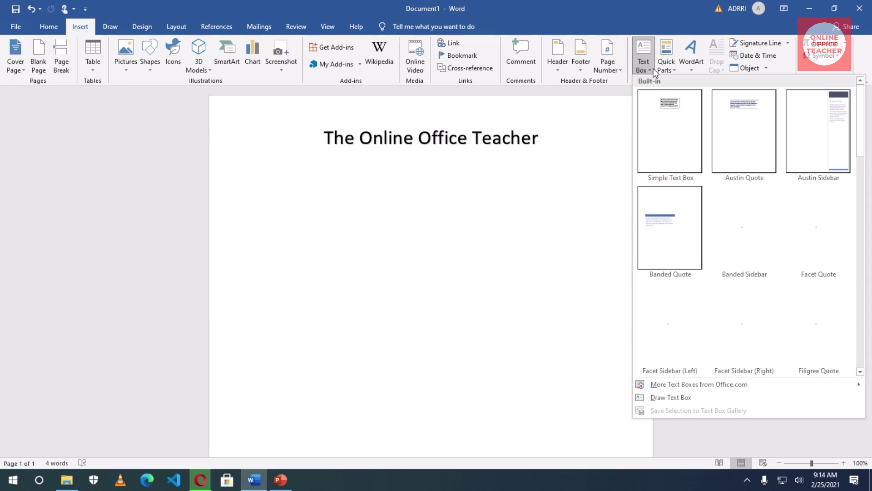
{"action": "left_click", "coordinate": [670, 128]}
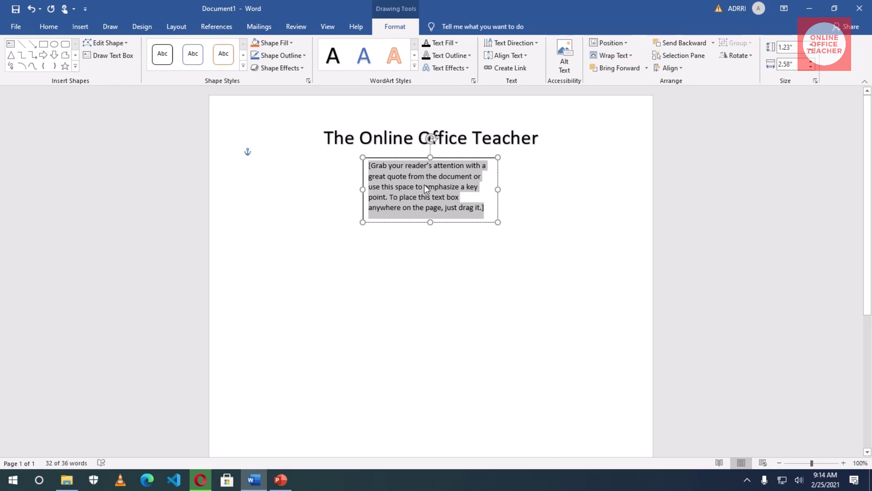
{"action": "left_click", "coordinate": [407, 180]}
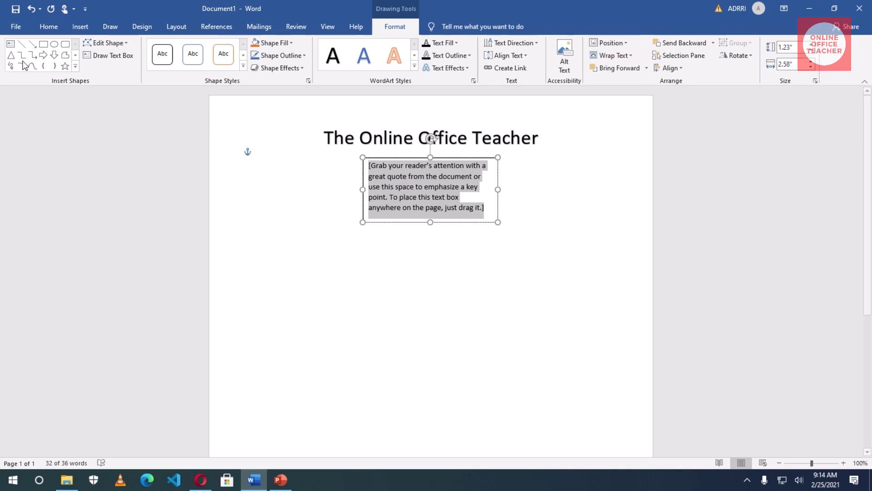
{"action": "left_click", "coordinate": [79, 26]}
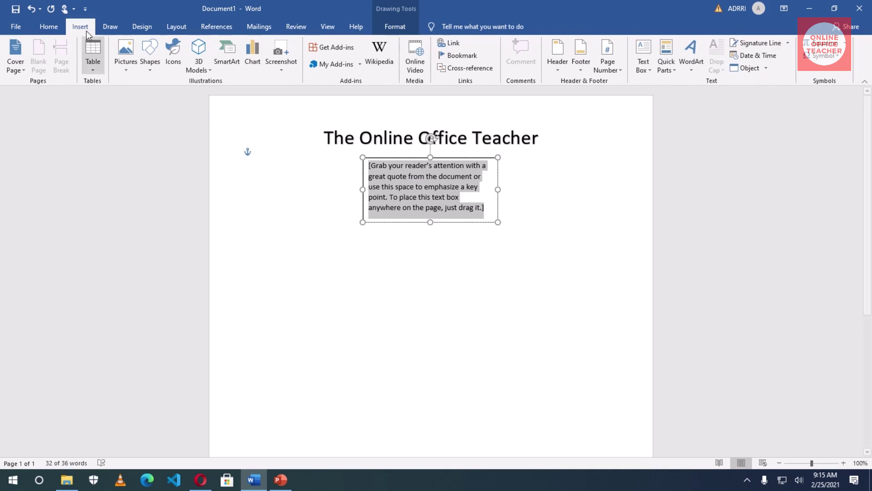
Insert the logo picture from the Downloads folder, browsing in Large icons view.
{"action": "left_click", "coordinate": [132, 51]}
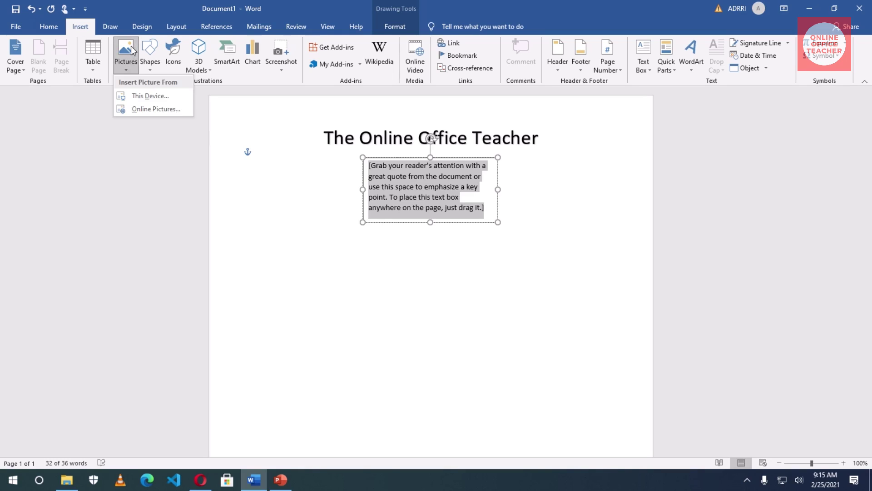
{"action": "left_click", "coordinate": [159, 96]}
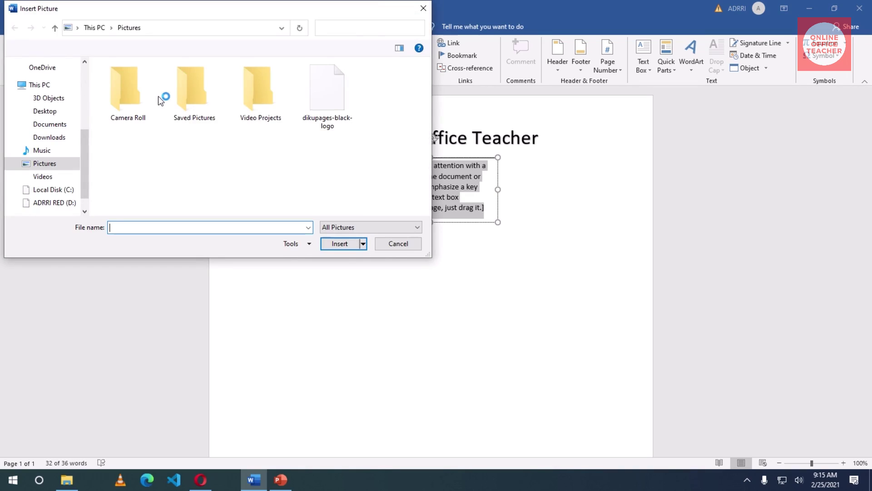
{"action": "left_click", "coordinate": [49, 138]}
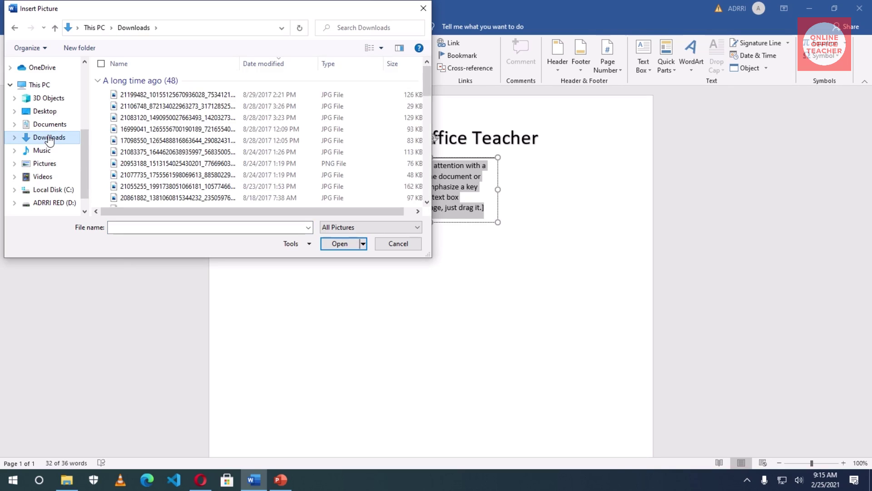
{"action": "left_click", "coordinate": [383, 48]}
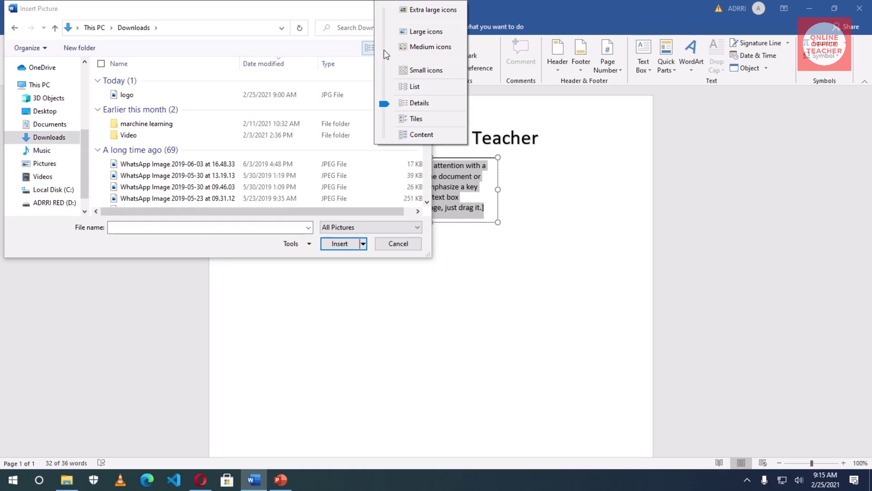
{"action": "left_click", "coordinate": [421, 31]}
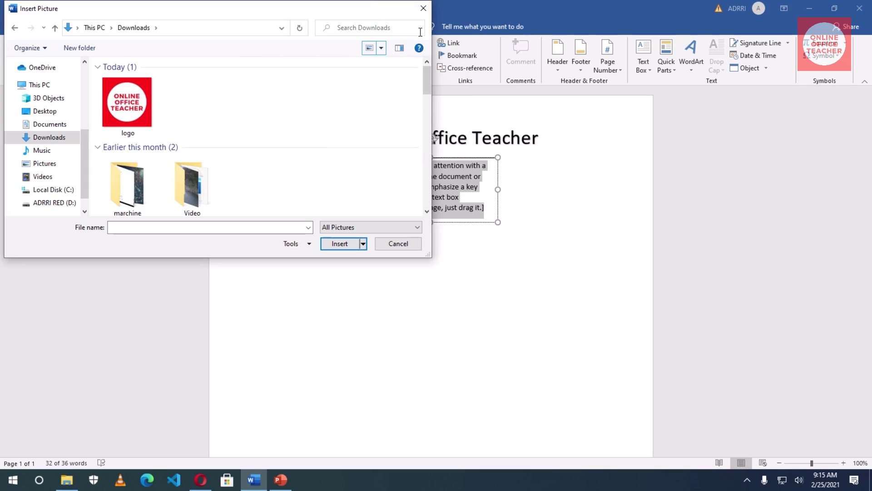
{"action": "mouse_move", "coordinate": [127, 103]}
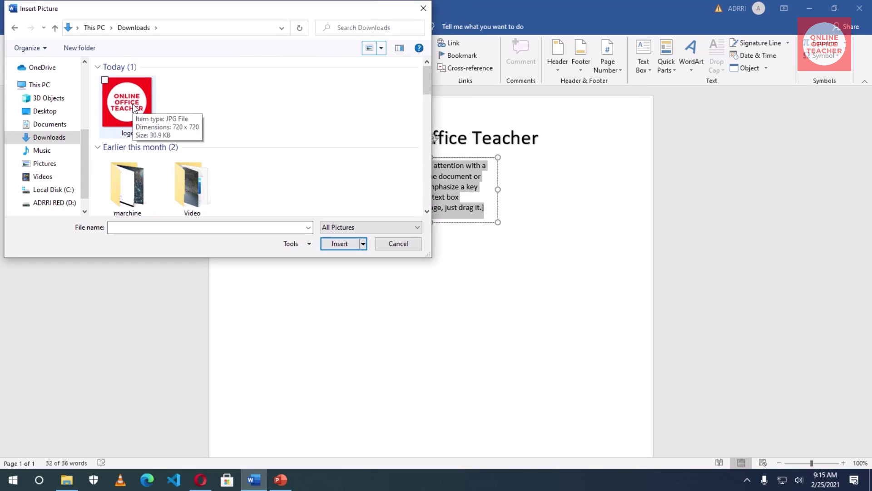
{"action": "left_click", "coordinate": [135, 108]}
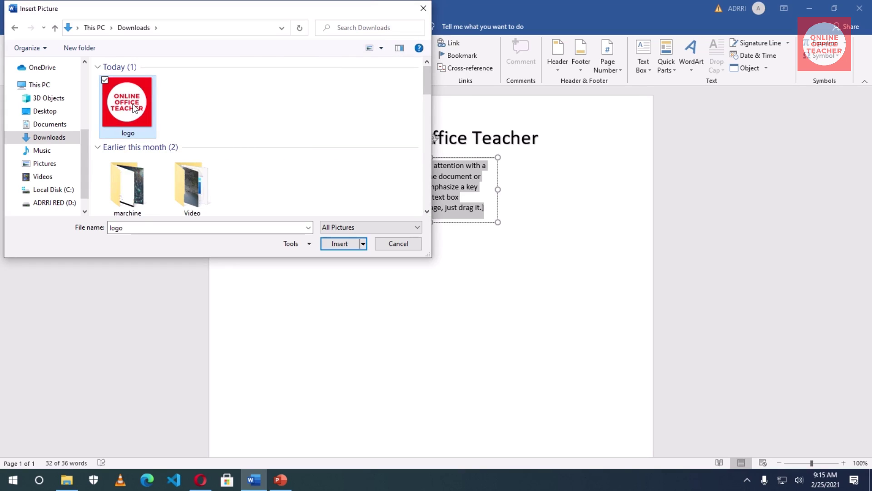
{"action": "left_click", "coordinate": [339, 244]}
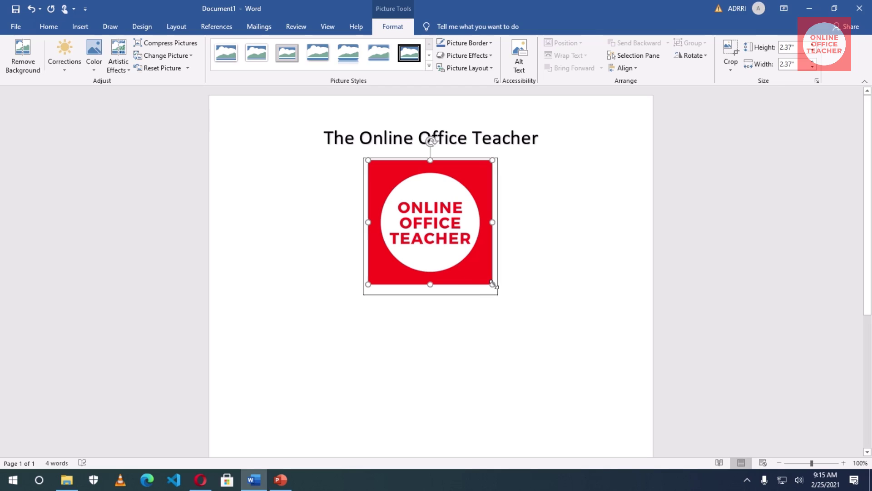
Shrink the logo, move it under the title, and tighten its frame.
{"action": "left_click_drag", "start_coordinate": [493, 284], "coordinate": [430, 221]}
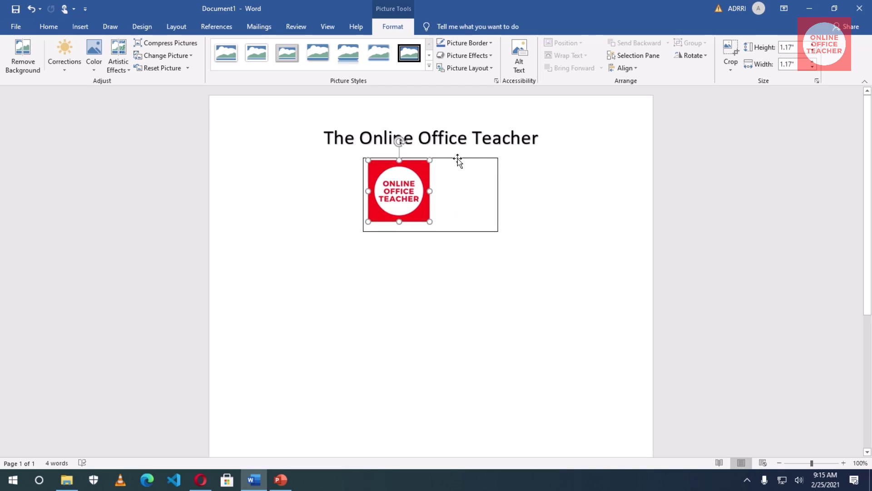
{"action": "left_click_drag", "start_coordinate": [459, 159], "coordinate": [463, 159]}
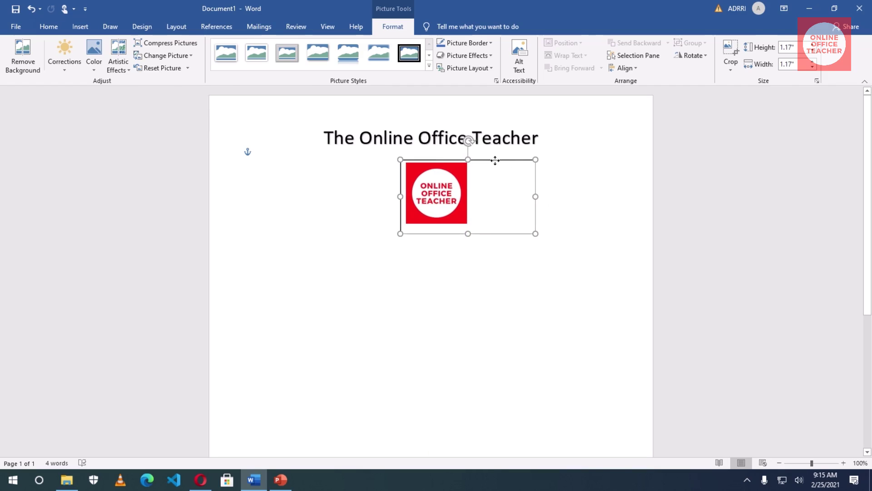
{"action": "left_click_drag", "start_coordinate": [463, 159], "coordinate": [500, 160]}
{"action": "left_click_drag", "start_coordinate": [534, 197], "coordinate": [476, 198]}
{"action": "left_click_drag", "start_coordinate": [438, 233], "coordinate": [439, 230]}
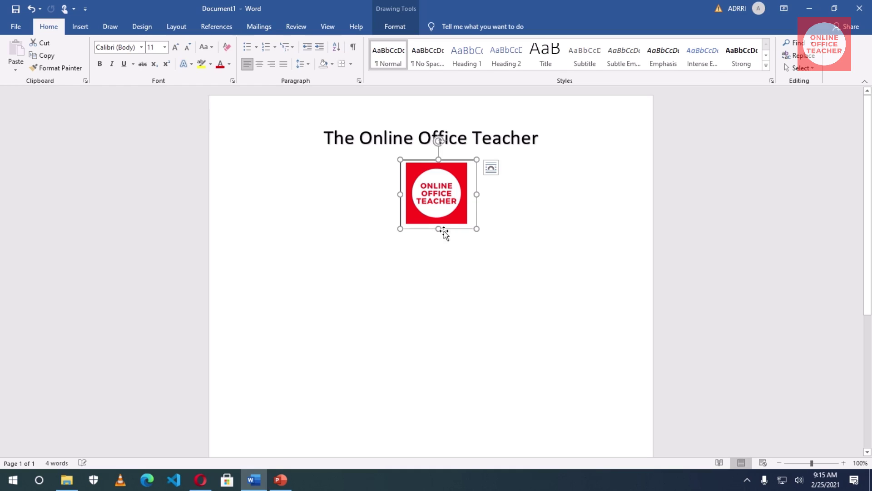
Centre the logo and nudge it up just beneath the title.
{"action": "left_click", "coordinate": [259, 64]}
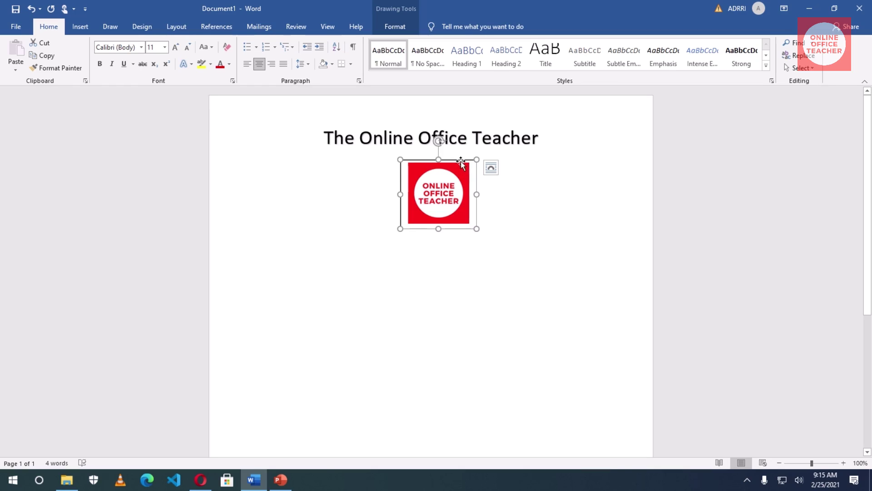
{"action": "left_click_drag", "start_coordinate": [460, 162], "coordinate": [463, 150]}
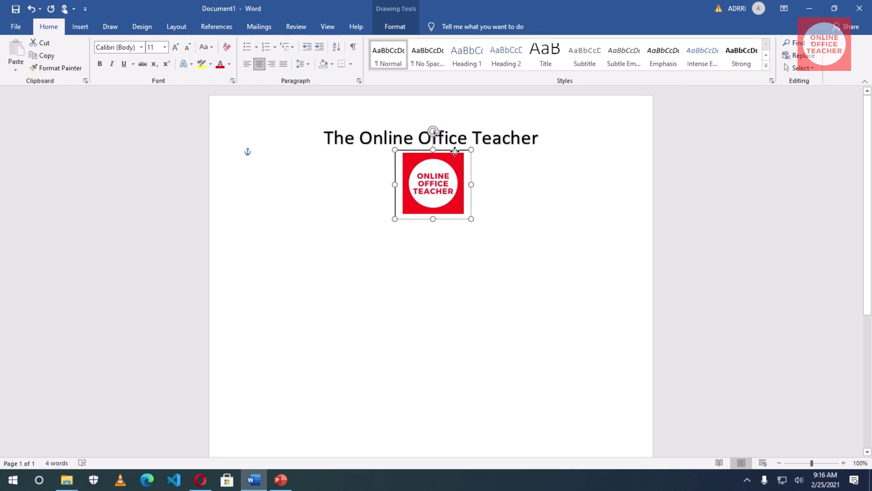
{"action": "left_click_drag", "start_coordinate": [463, 149], "coordinate": [457, 150]}
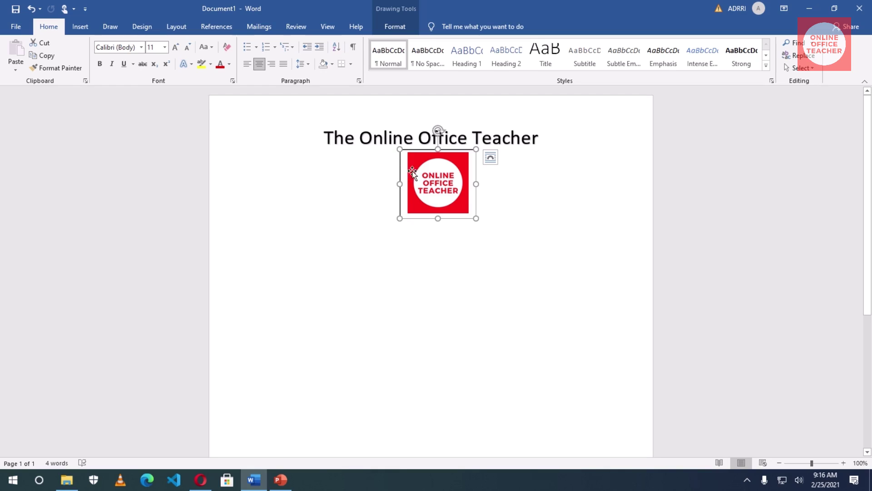
{"action": "left_click", "coordinate": [396, 29]}
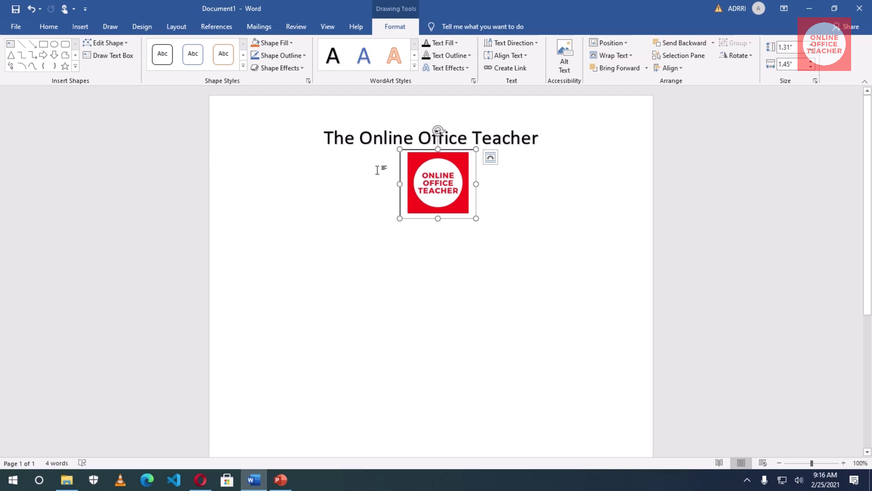
Set the logo's box to No Outline and No Fill.
{"action": "left_click", "coordinate": [292, 62]}
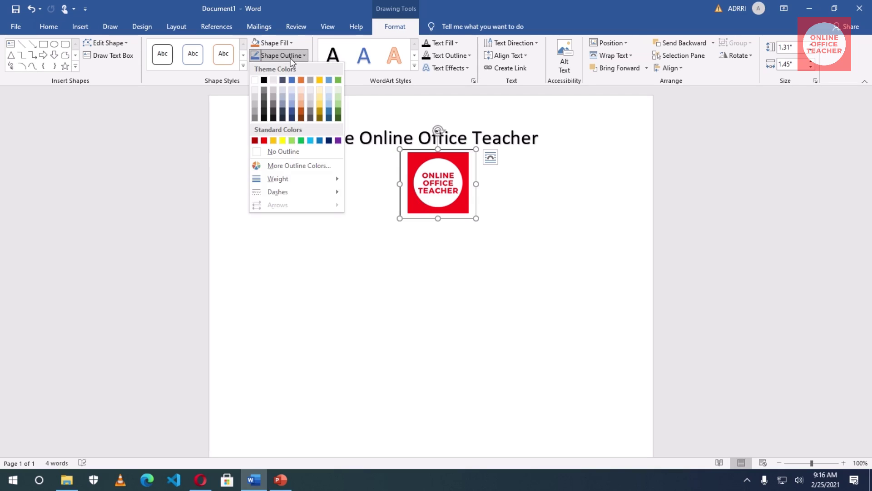
{"action": "left_click", "coordinate": [290, 152]}
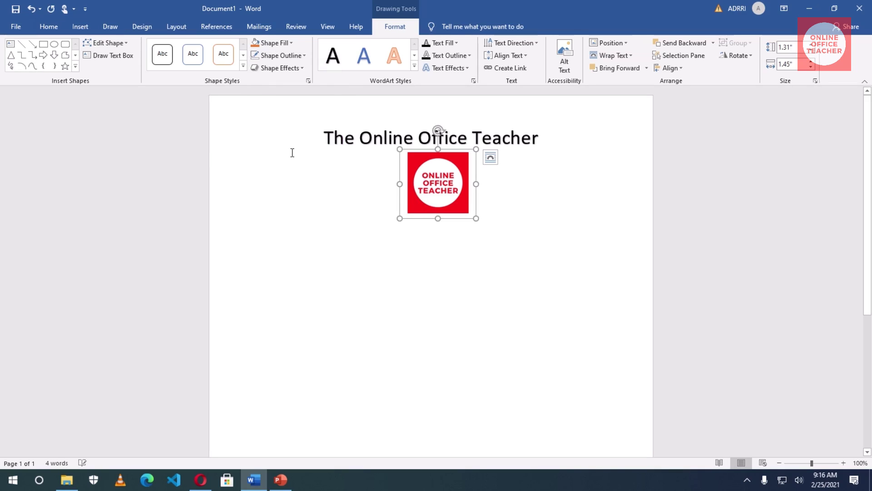
{"action": "left_click", "coordinate": [284, 44]}
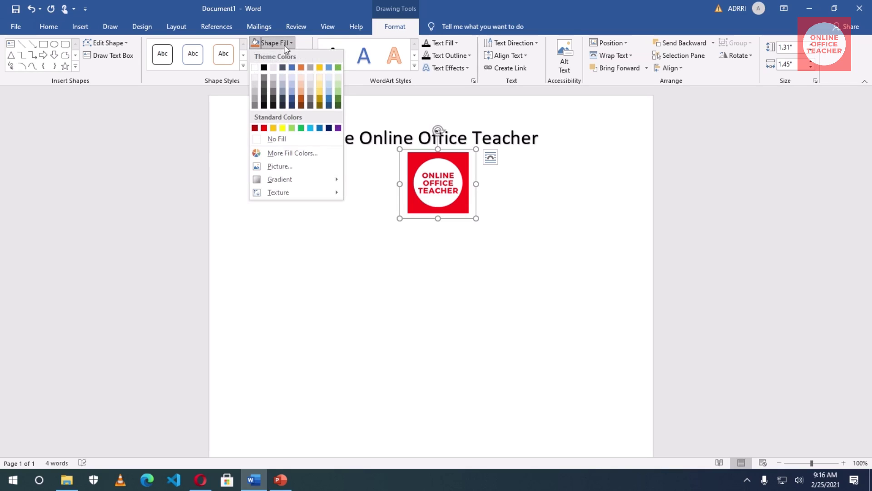
{"action": "left_click", "coordinate": [276, 139]}
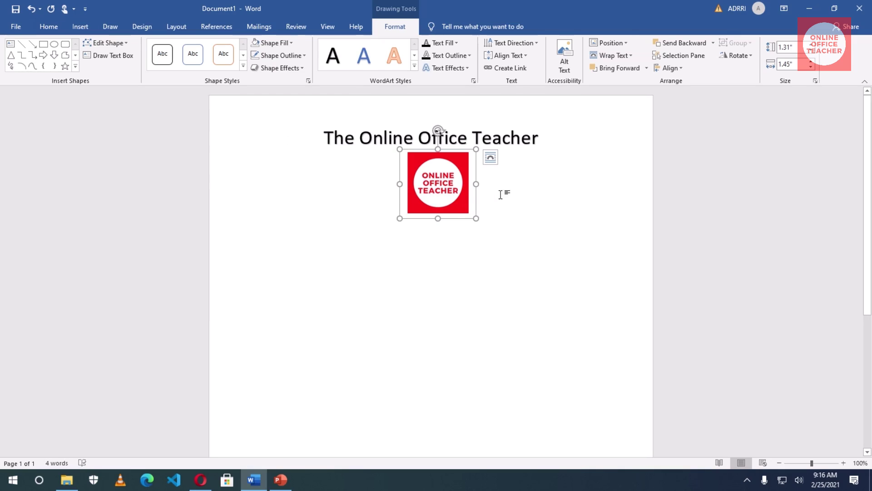
{"action": "left_click", "coordinate": [499, 224]}
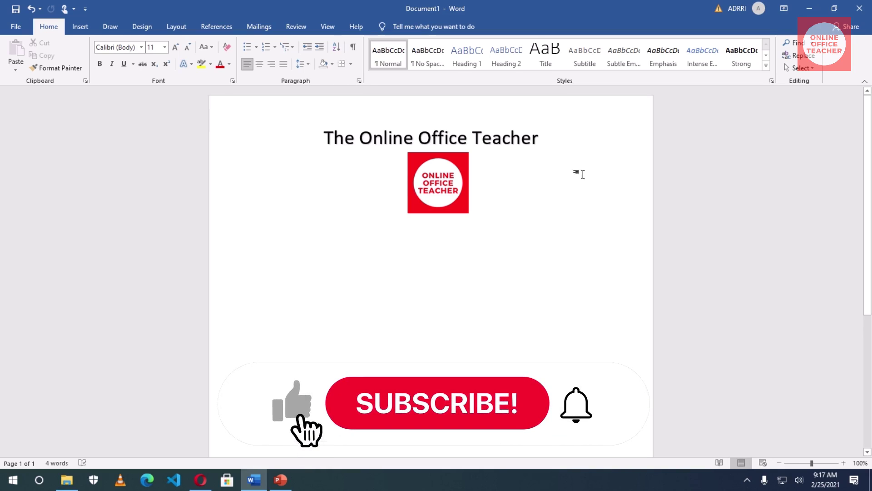
Insert a Simple Text Box and place it at the left margin beside the logo.
{"action": "left_click", "coordinate": [80, 27]}
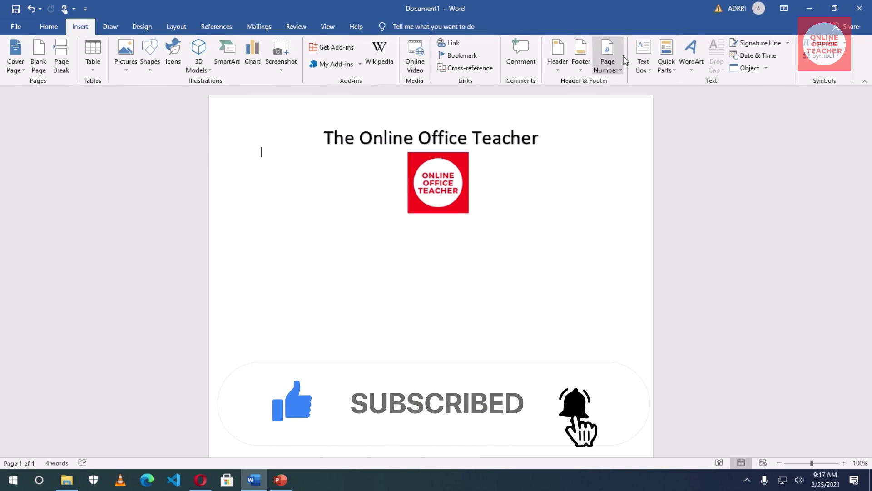
{"action": "left_click", "coordinate": [643, 53]}
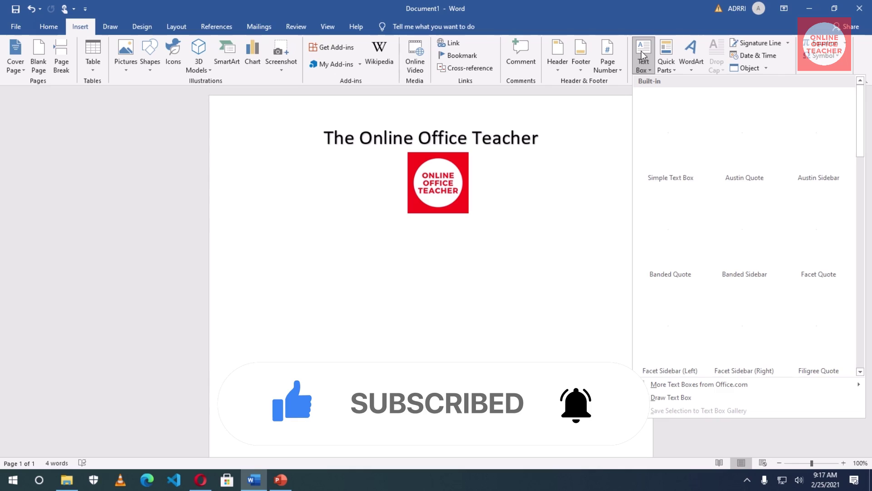
{"action": "left_click", "coordinate": [670, 134]}
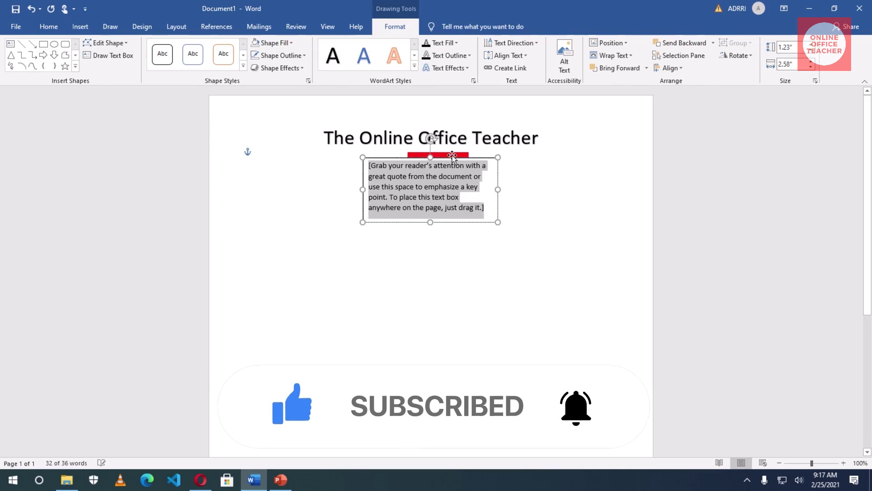
{"action": "left_click_drag", "start_coordinate": [442, 159], "coordinate": [349, 153]}
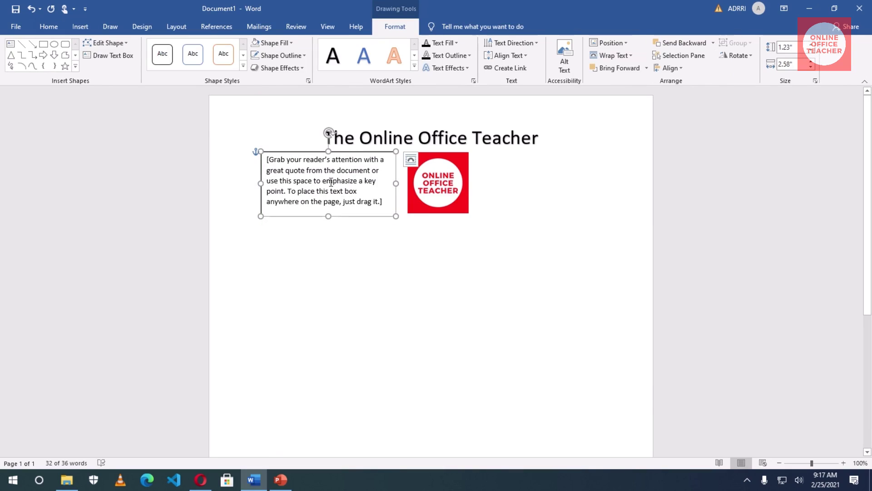
{"action": "triple_click", "coordinate": [331, 181]}
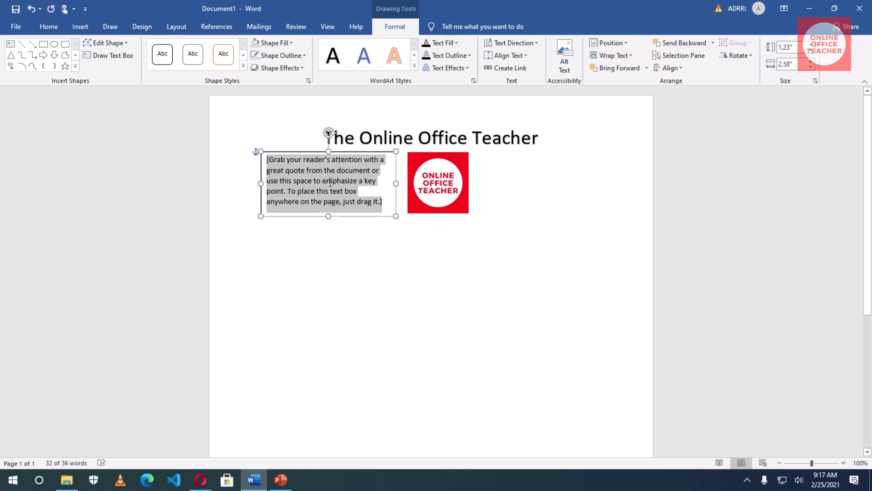
{"action": "type", "text": "Our R"}
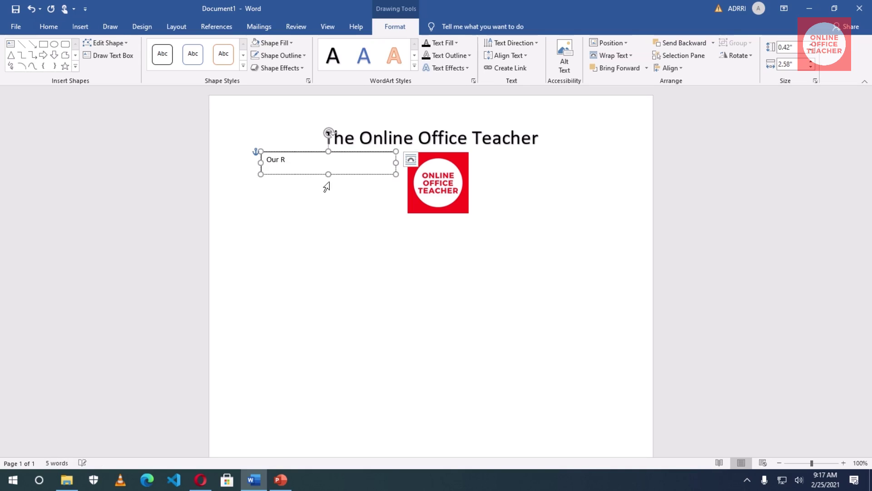
{"action": "type", "text": "ef:"}
{"action": "type", "text": " ......................"}
{"action": "type", "text": "..............."}
Add the Your Ref line, trim its extra dots, and insert a blank line after Our Ref.
{"action": "key", "text": "Return"}
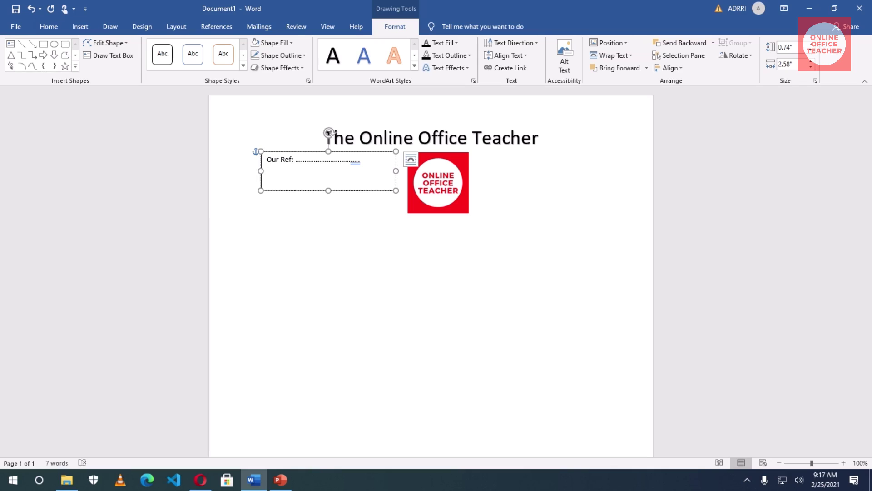
{"action": "type", "text": "your "}
{"action": "type", "text": "f:"}
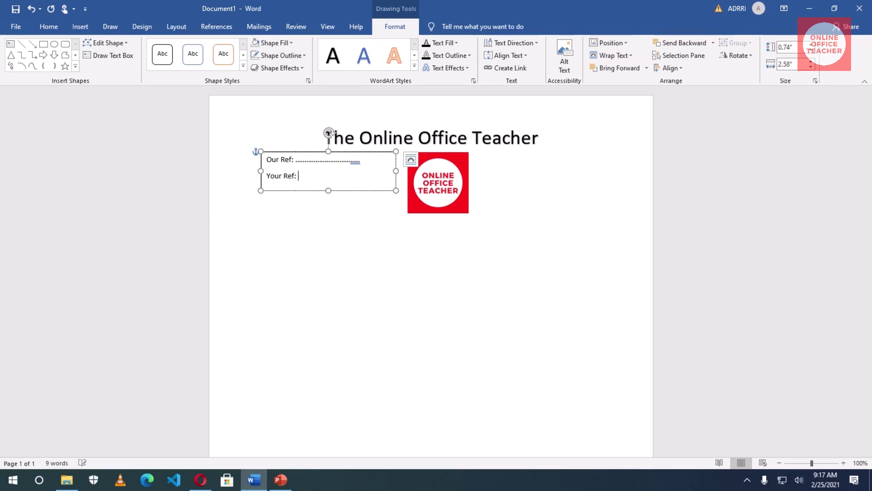
{"action": "type", "text": ".............................."}
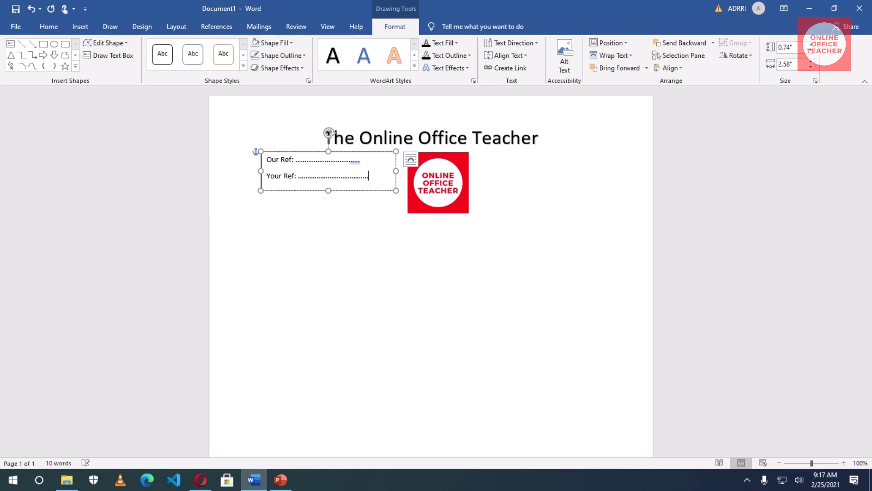
{"action": "key", "text": "BackSpace"}
{"action": "key", "text": "BackSpace"}
{"action": "key", "text": "BackSpace"}
{"action": "type", "text": ".."}
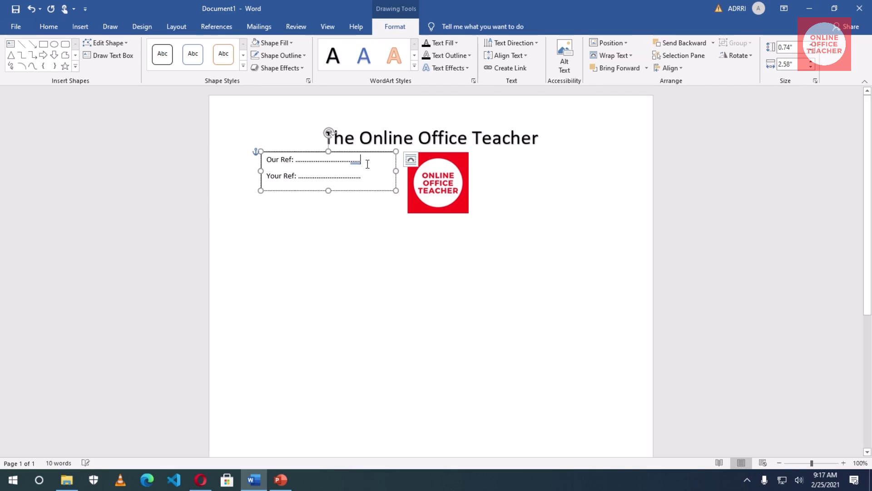
{"action": "key", "text": "Return"}
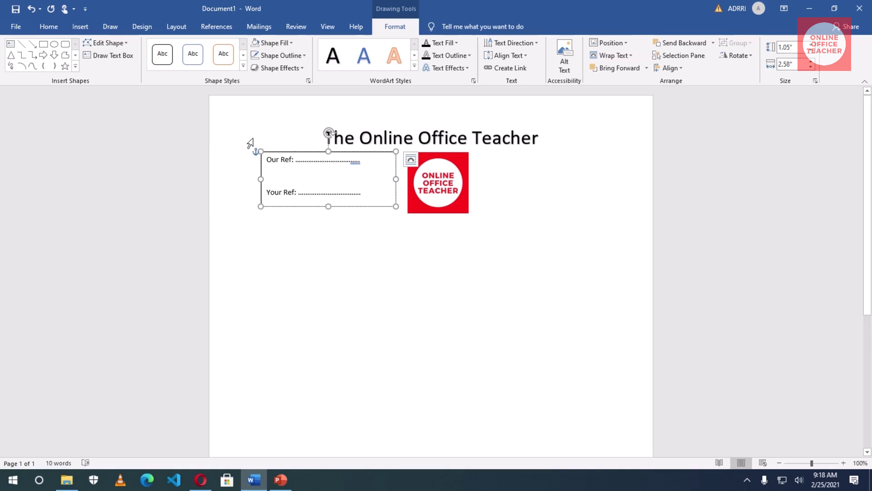
Set the Our Ref/Your Ref text box to No Fill and No Outline.
{"action": "left_click", "coordinate": [288, 45]}
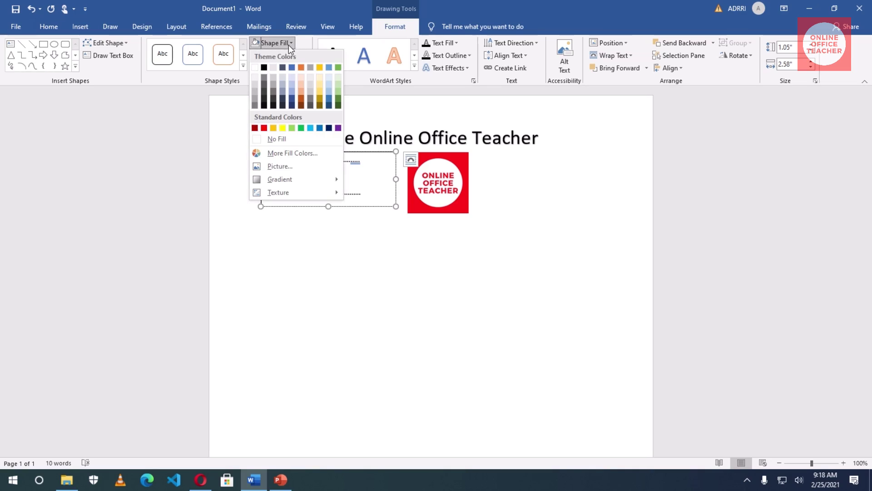
{"action": "left_click", "coordinate": [290, 132]}
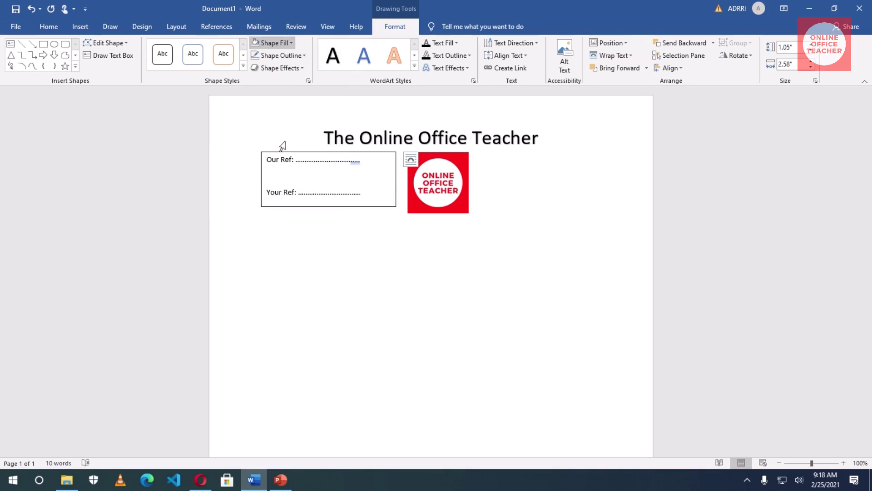
{"action": "left_click", "coordinate": [290, 56]}
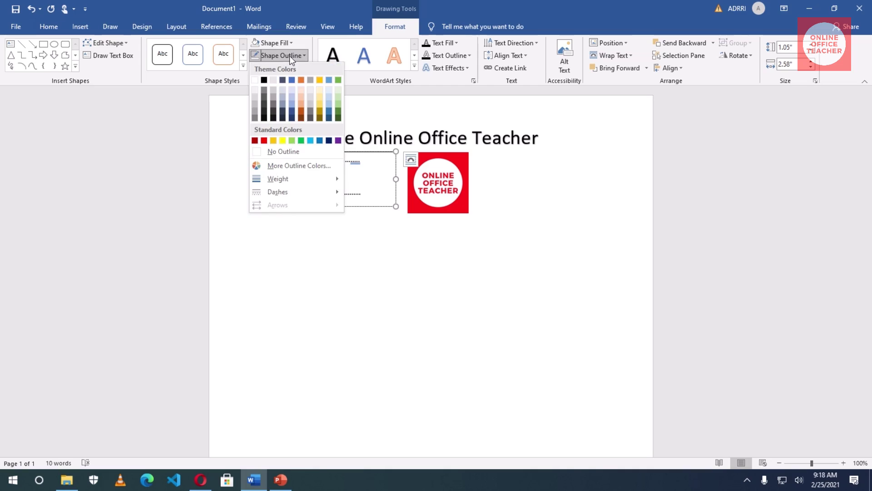
{"action": "left_click", "coordinate": [291, 152]}
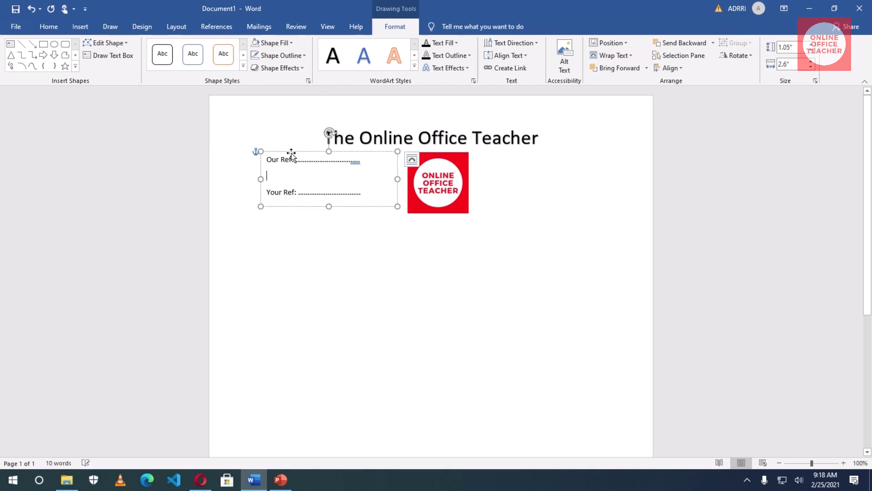
{"action": "left_click", "coordinate": [443, 304]}
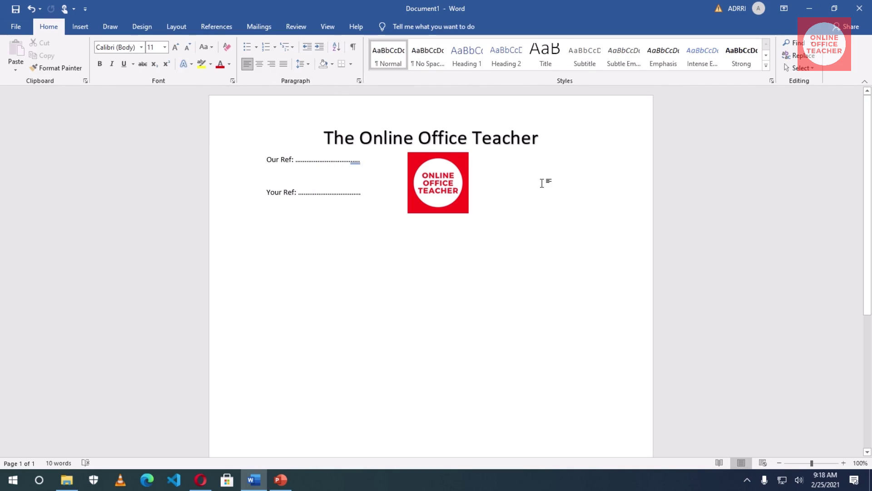
{"action": "left_click", "coordinate": [79, 27]}
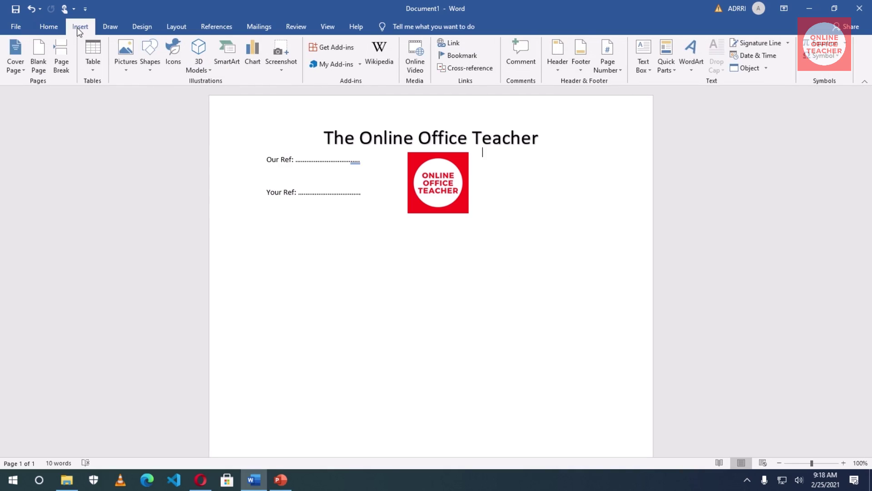
{"action": "left_click", "coordinate": [643, 55]}
{"action": "left_click", "coordinate": [666, 119]}
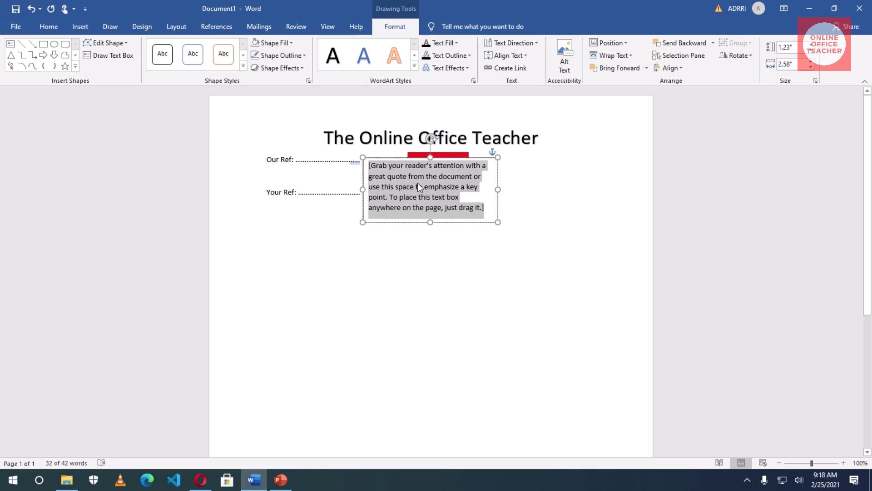
{"action": "key", "text": "Delete"}
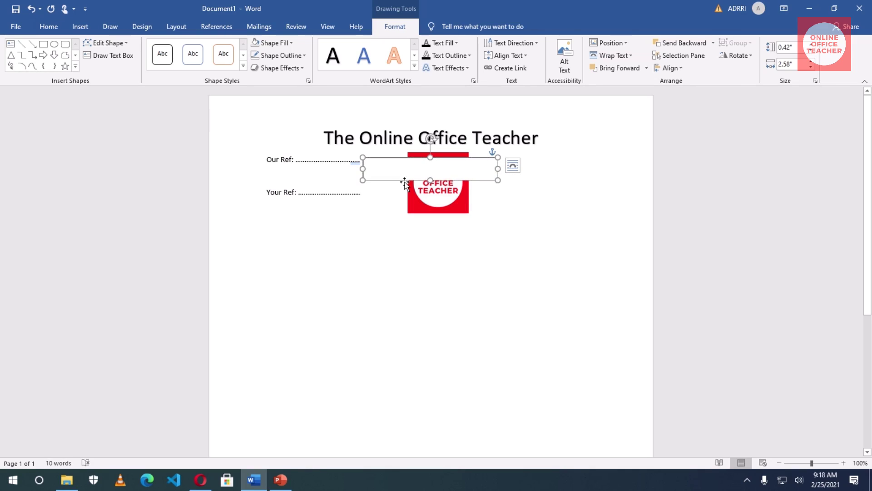
{"action": "key", "text": "Delete"}
{"action": "left_click", "coordinate": [296, 177]}
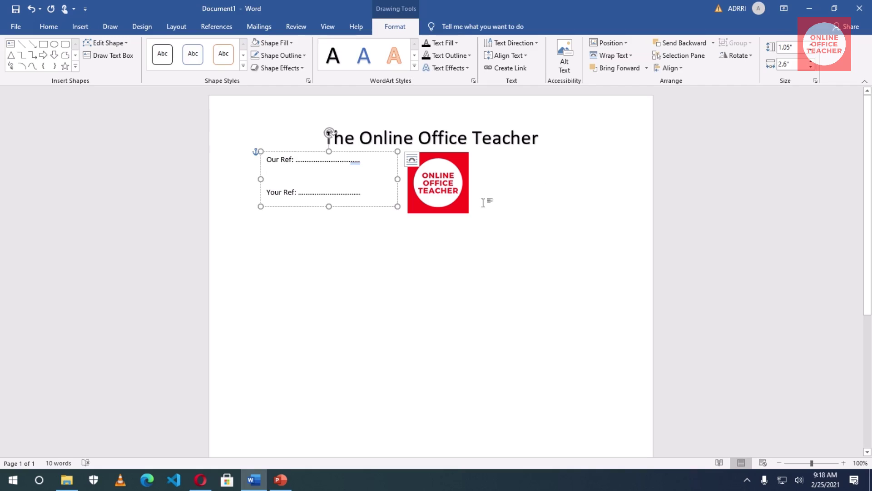
{"action": "key", "text": "ctrl+z"}
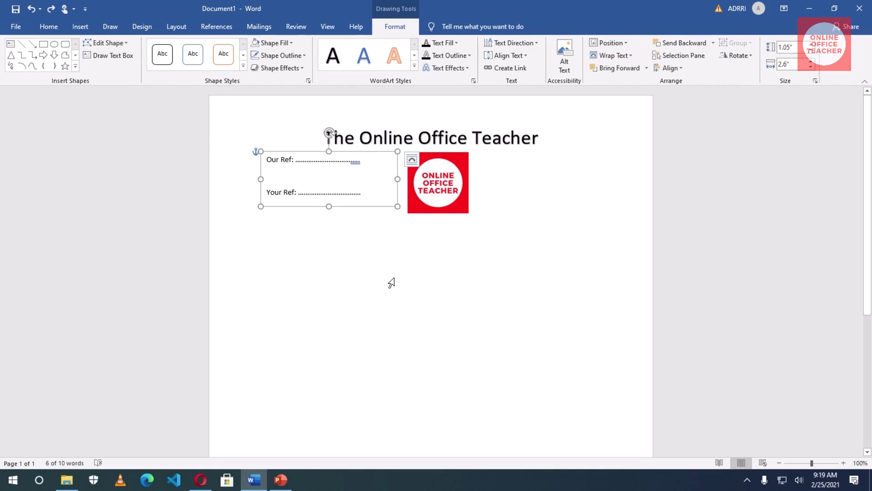
Paste a copy of the Our Ref/Your Ref box right of the logo, level with the original.
{"action": "left_click", "coordinate": [491, 187]}
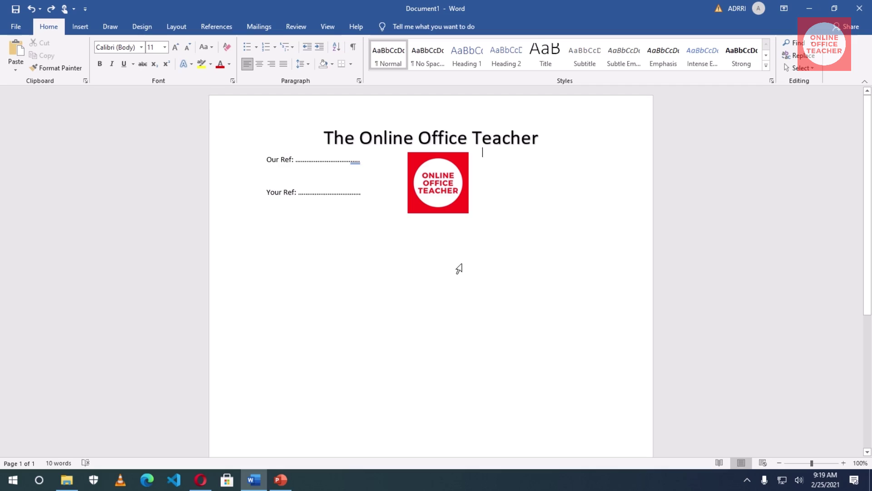
{"action": "key", "text": "ctrl+v"}
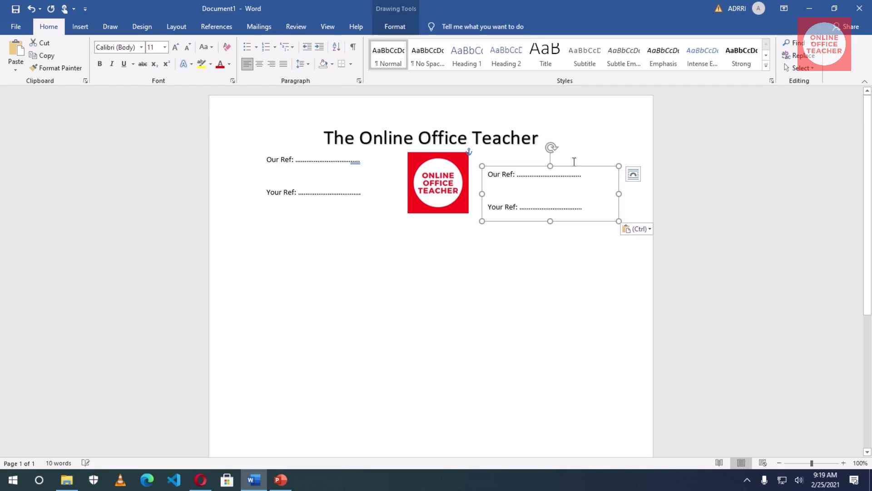
{"action": "left_click_drag", "start_coordinate": [574, 168], "coordinate": [568, 152]}
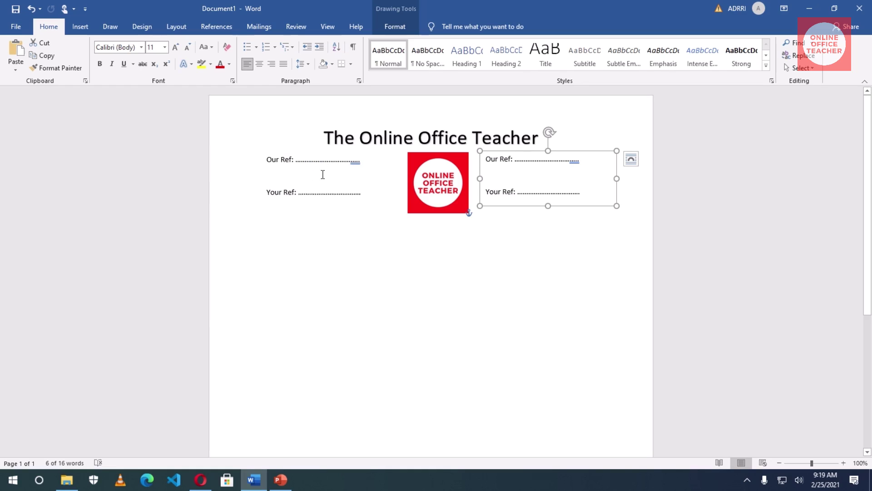
Replace the copy's text with address, Tel and email lines, then a dotted Date line.
{"action": "triple_click", "coordinate": [506, 161]}
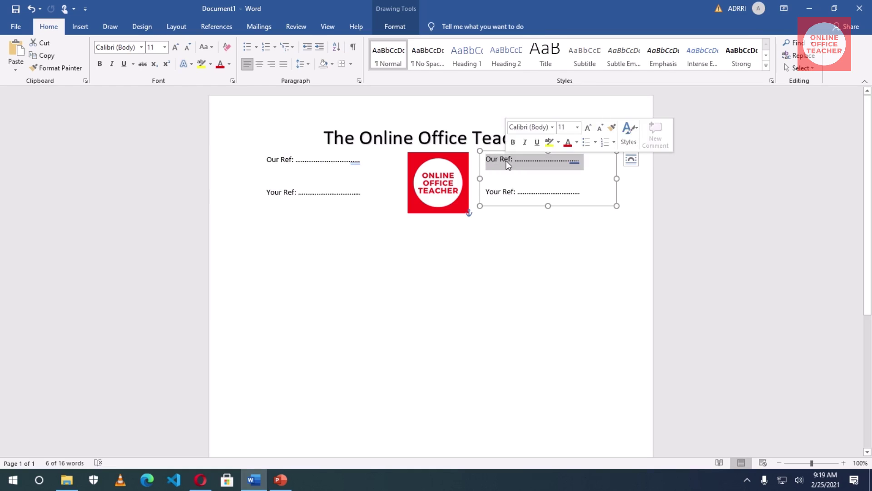
{"action": "key", "text": "ctrl+a"}
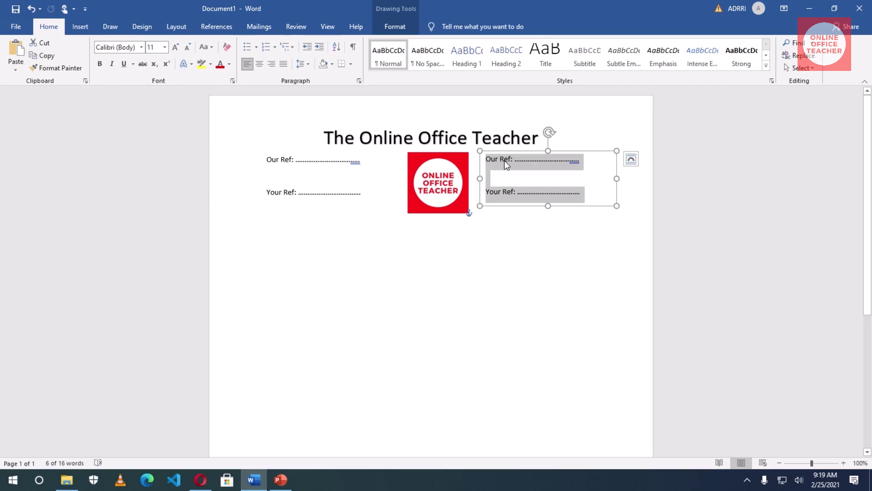
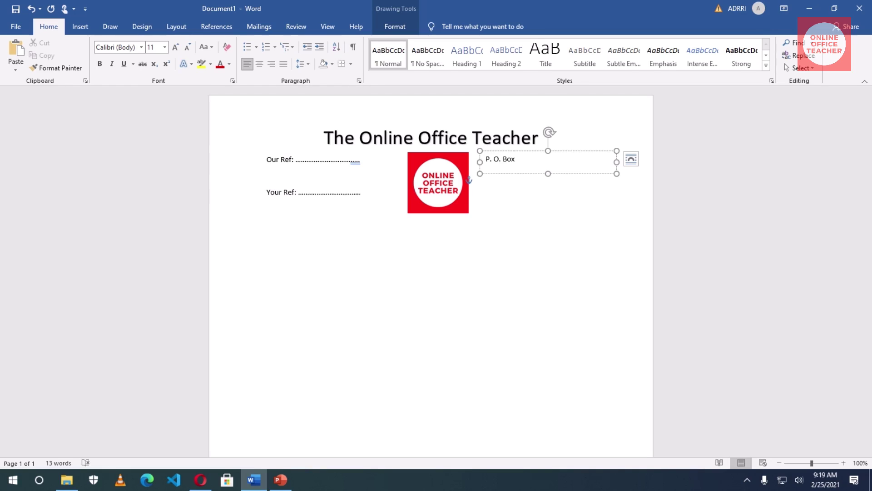
{"action": "key", "text": "Return"}
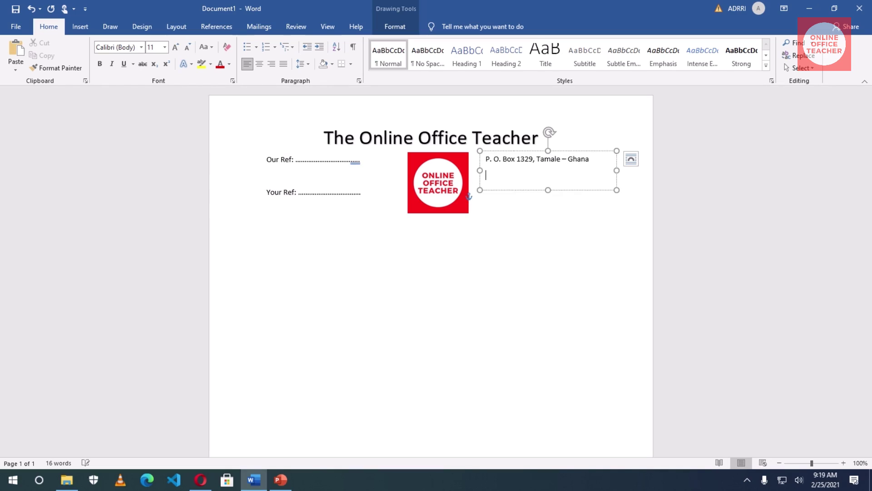
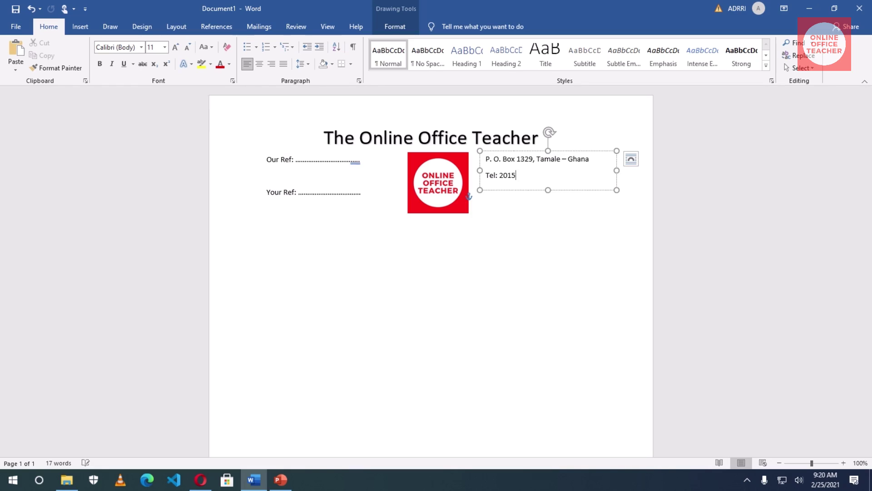
{"action": "key", "text": "Return"}
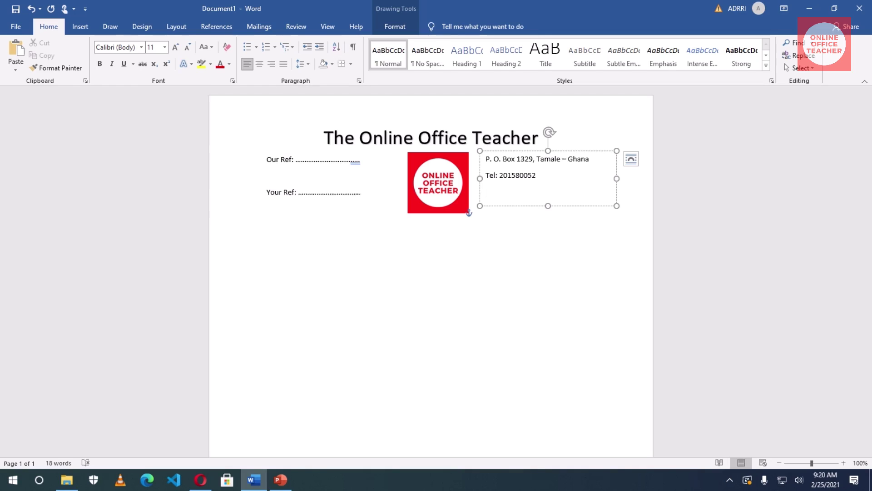
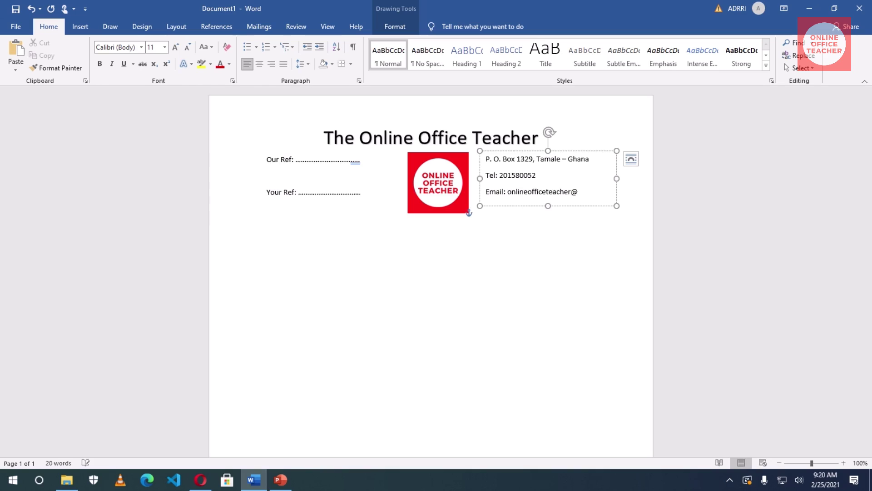
{"action": "key", "text": "Return"}
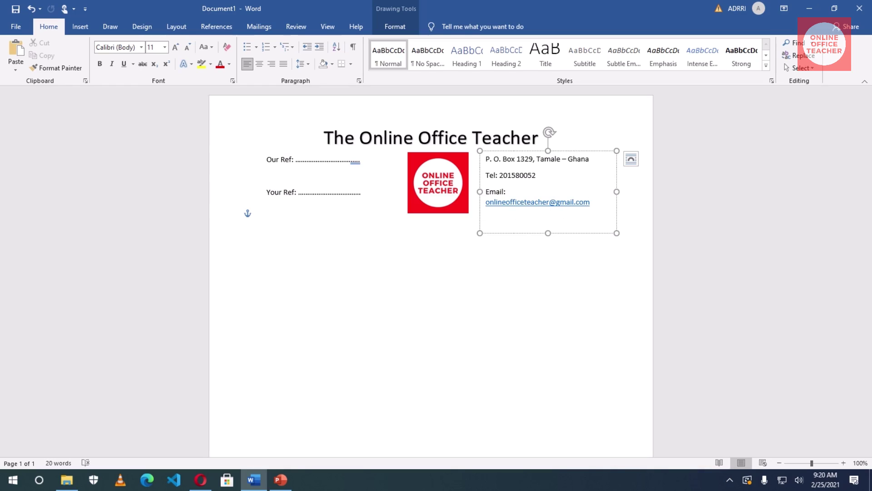
{"action": "key", "text": "BackSpace"}
{"action": "key", "text": "BackSpace"}
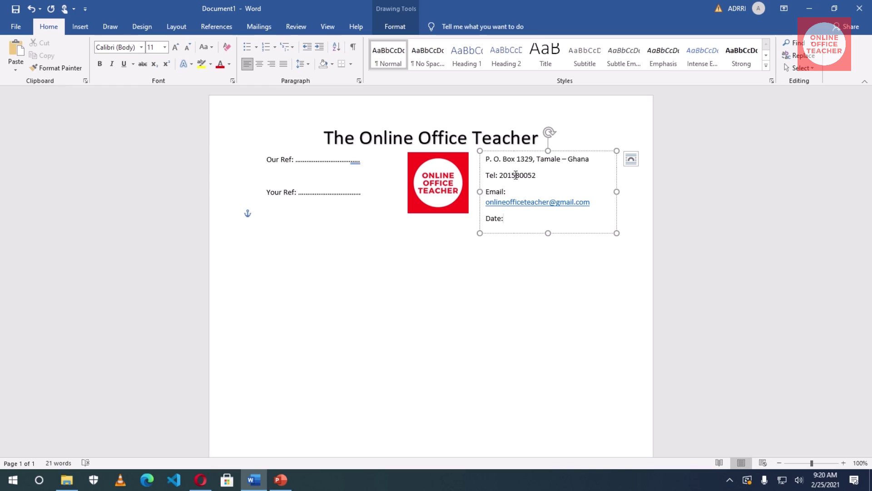
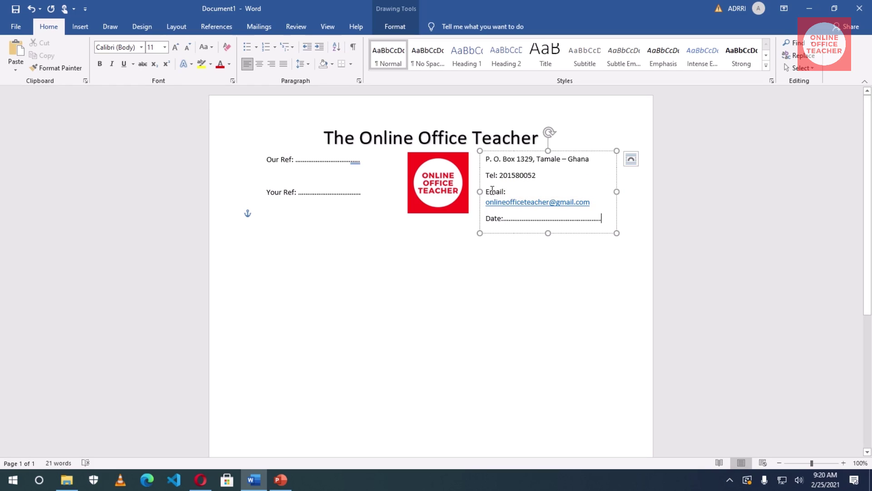
Widen the right-hand contact box slightly so the email address stays on one line.
{"action": "left_click_drag", "start_coordinate": [615, 193], "coordinate": [619, 190]}
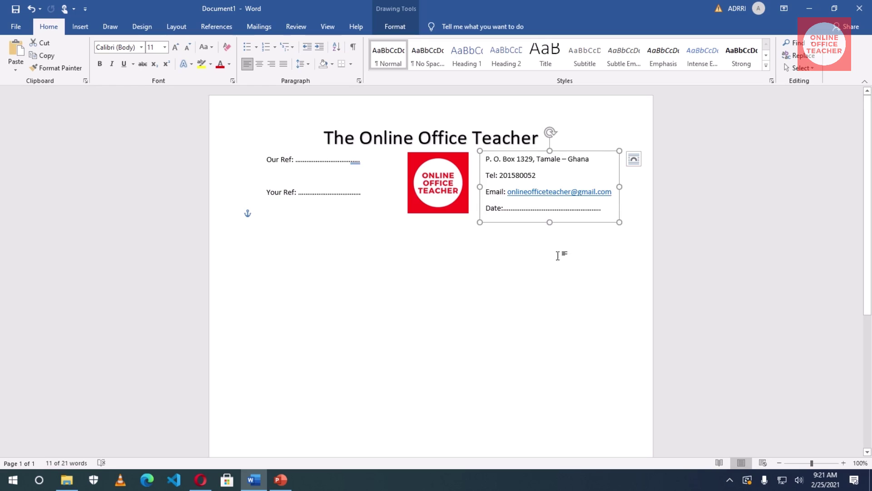
{"action": "left_click", "coordinate": [593, 256]}
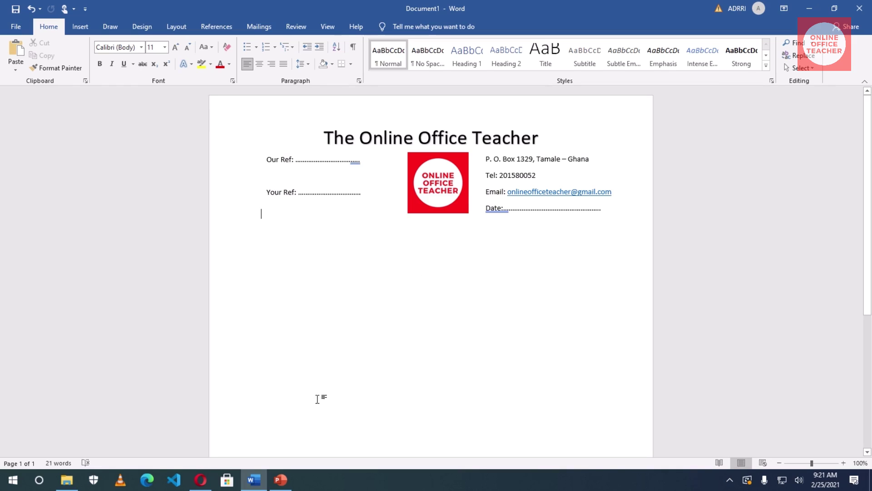
Draw a straight line beneath the header block, extending it to the right margin.
{"action": "left_click", "coordinate": [80, 27]}
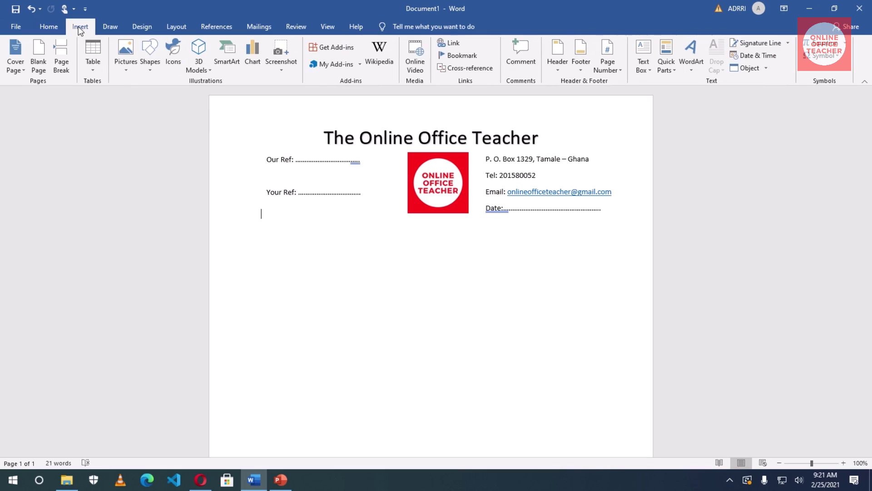
{"action": "left_click", "coordinate": [152, 65]}
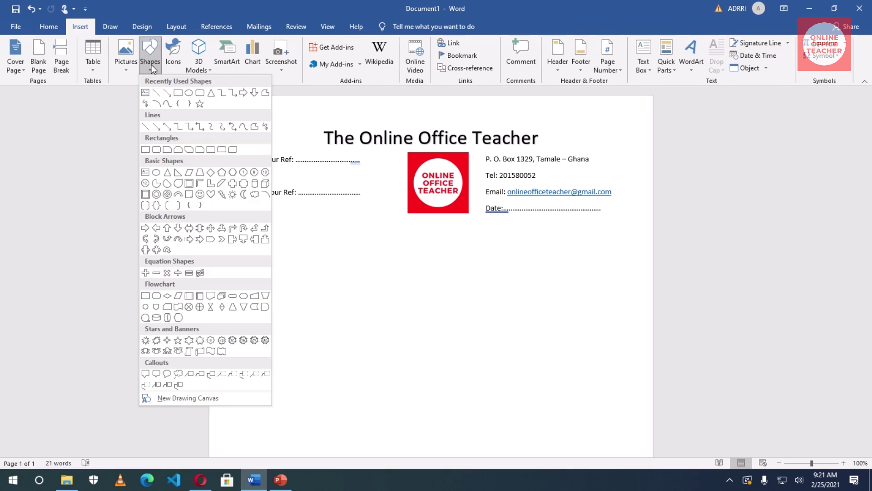
{"action": "left_click", "coordinate": [154, 91]}
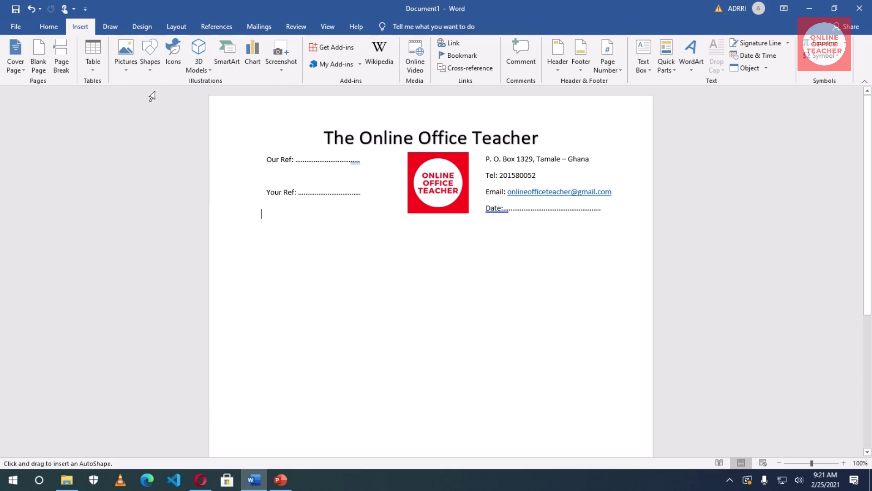
{"action": "left_click_drag", "start_coordinate": [256, 226], "coordinate": [589, 232]}
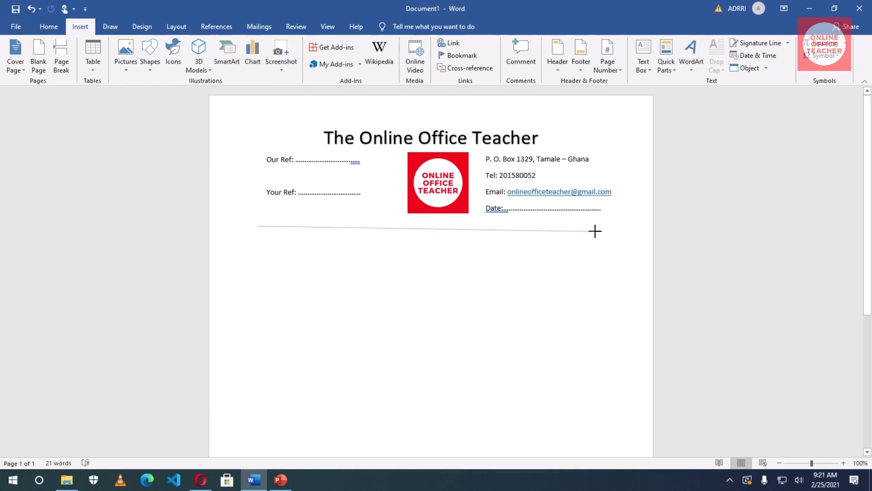
{"action": "left_click_drag", "start_coordinate": [589, 233], "coordinate": [619, 230]}
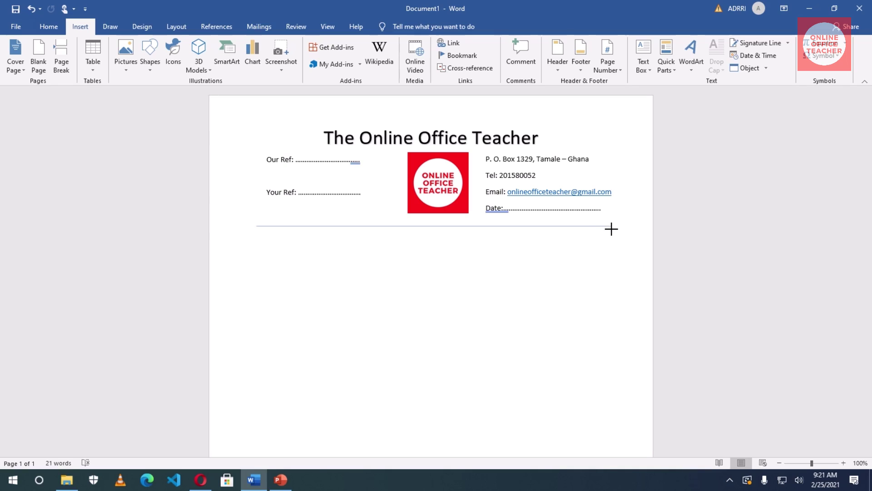
{"action": "left_click_drag", "start_coordinate": [619, 230], "coordinate": [619, 227]}
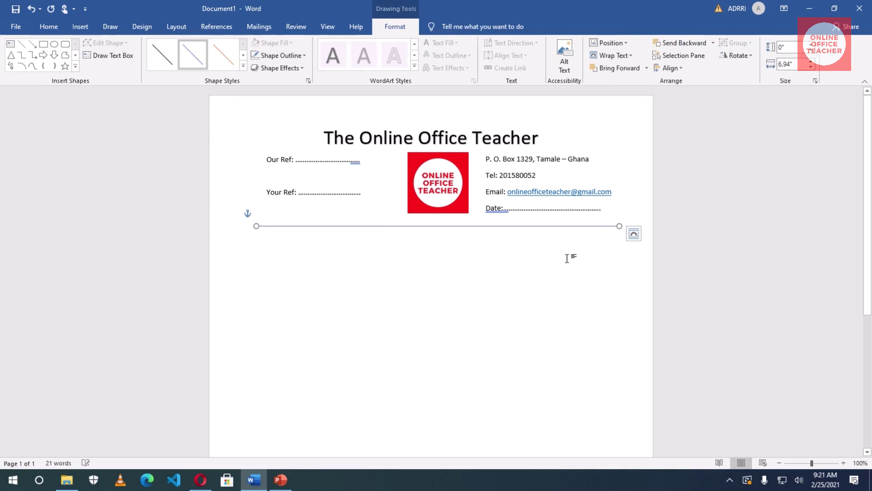
Nudge the separator line slightly left and up into position.
{"action": "key", "text": "Left"}
{"action": "key", "text": "Left"}
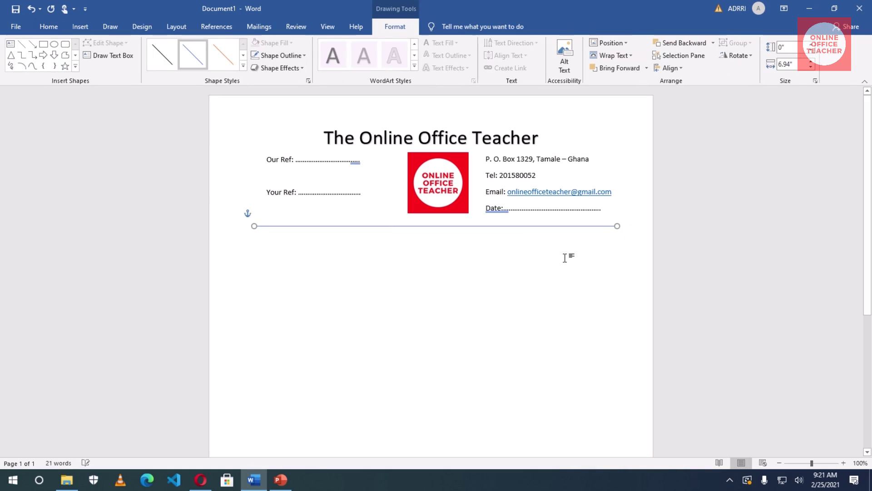
{"action": "key", "text": "Left"}
{"action": "key", "text": "Left"}
{"action": "key", "text": "Left"}
{"action": "key", "text": "Left"}
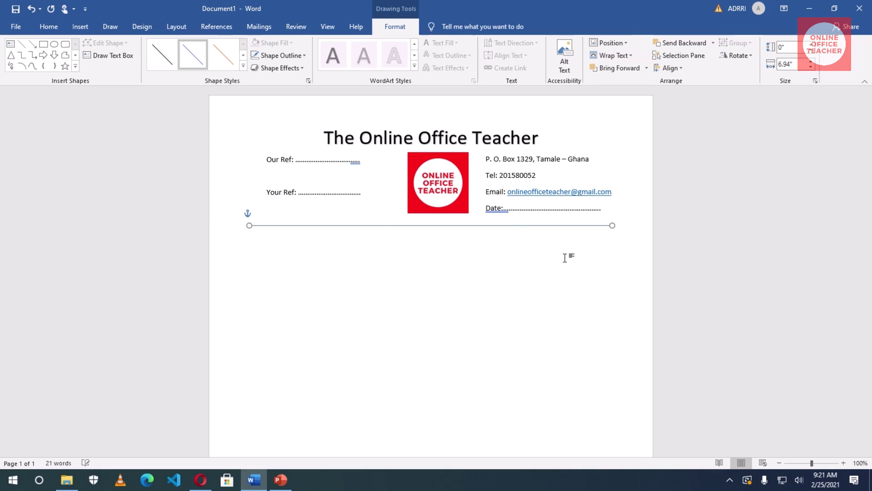
{"action": "key", "text": "Up"}
{"action": "key", "text": "Up"}
{"action": "key", "text": "Up"}
{"action": "key", "text": "Up"}
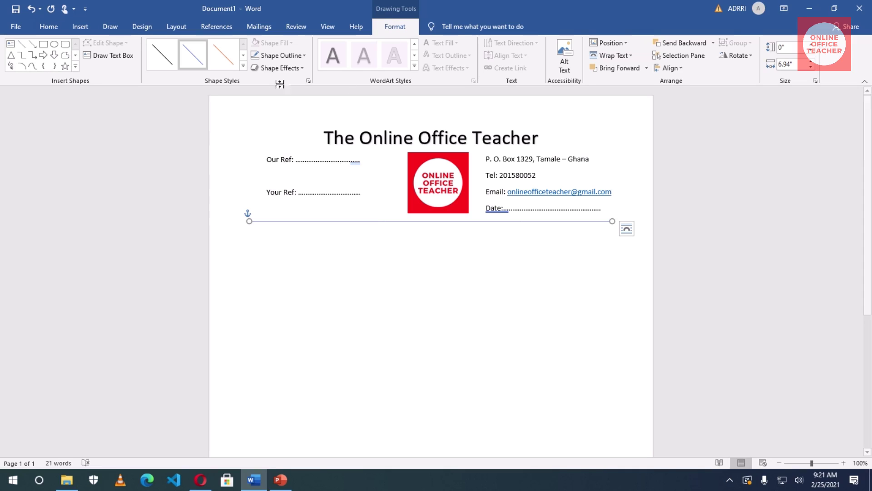
Give the separator line a black outline with a 1½ pt weight.
{"action": "left_click", "coordinate": [291, 57]}
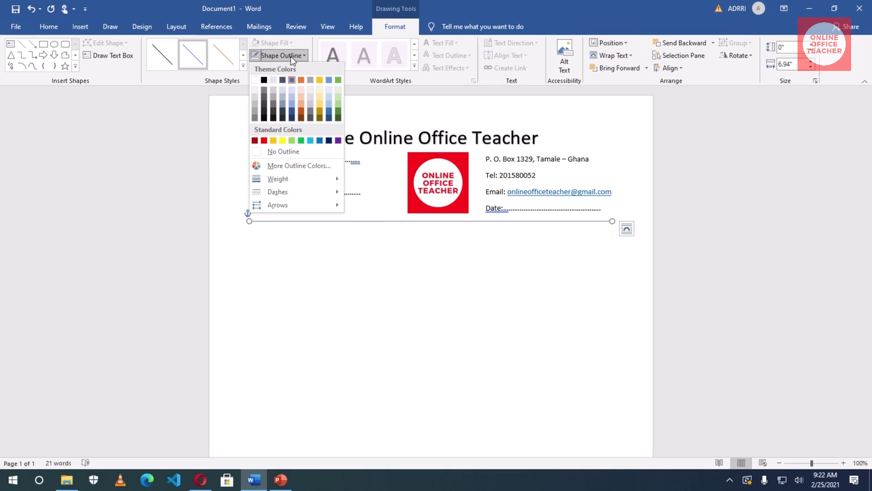
{"action": "left_click", "coordinate": [264, 80]}
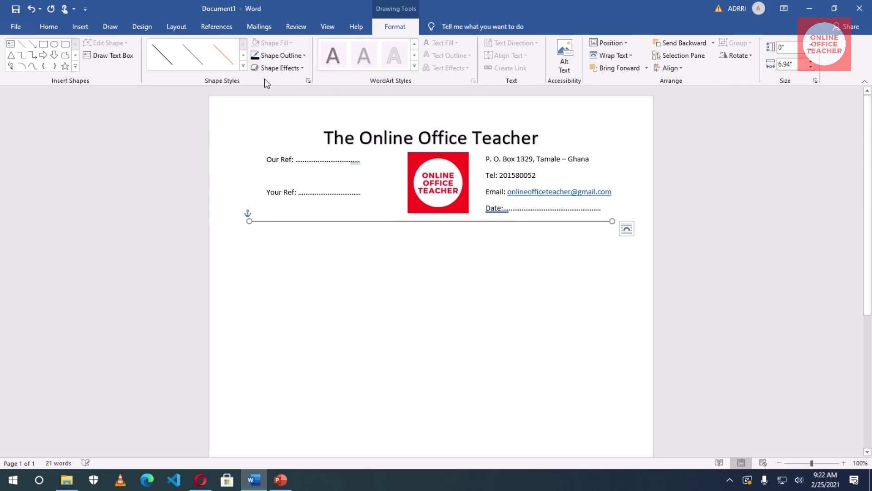
{"action": "left_click", "coordinate": [294, 59]}
{"action": "mouse_move", "coordinate": [278, 179]}
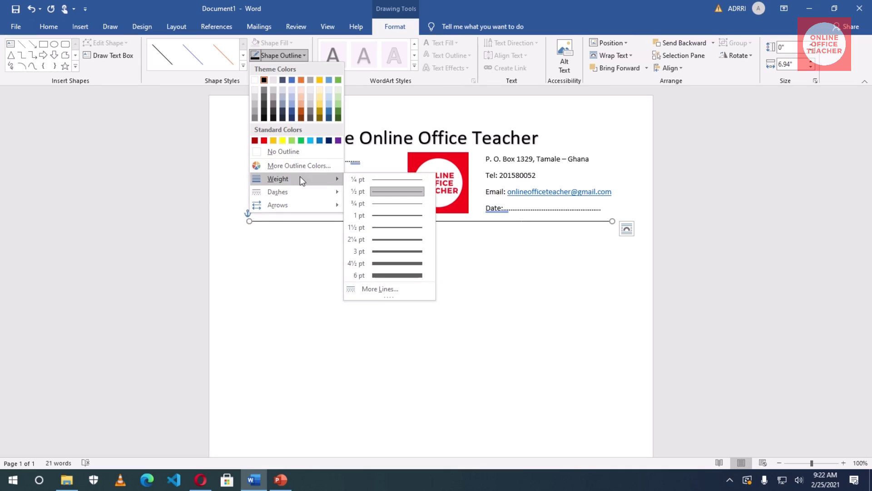
{"action": "left_click", "coordinate": [379, 227]}
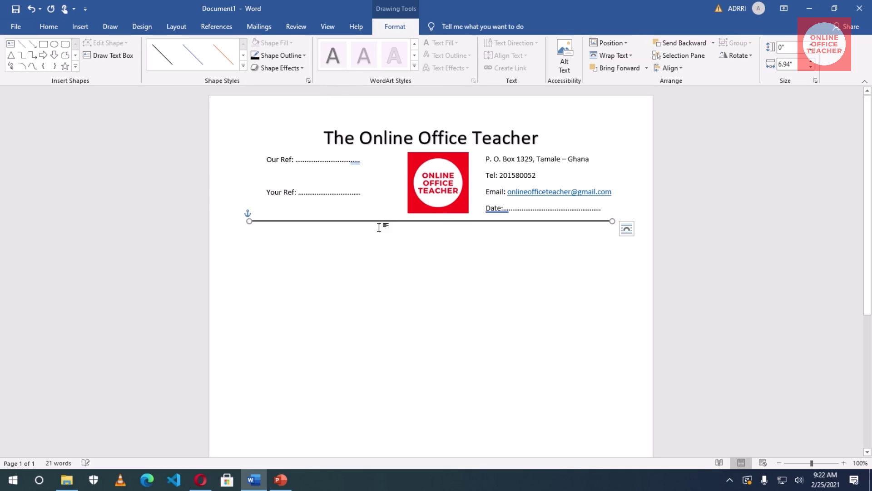
{"action": "left_click", "coordinate": [420, 275]}
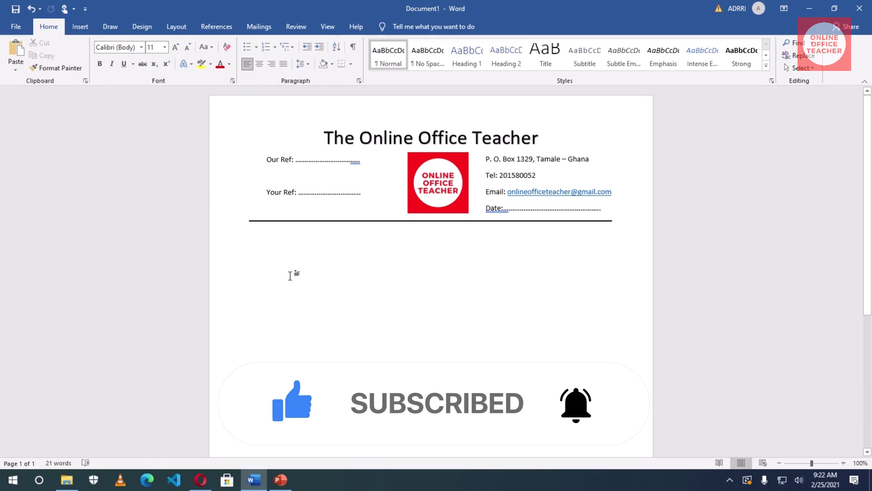
{"action": "type", "text": "Dear s"}
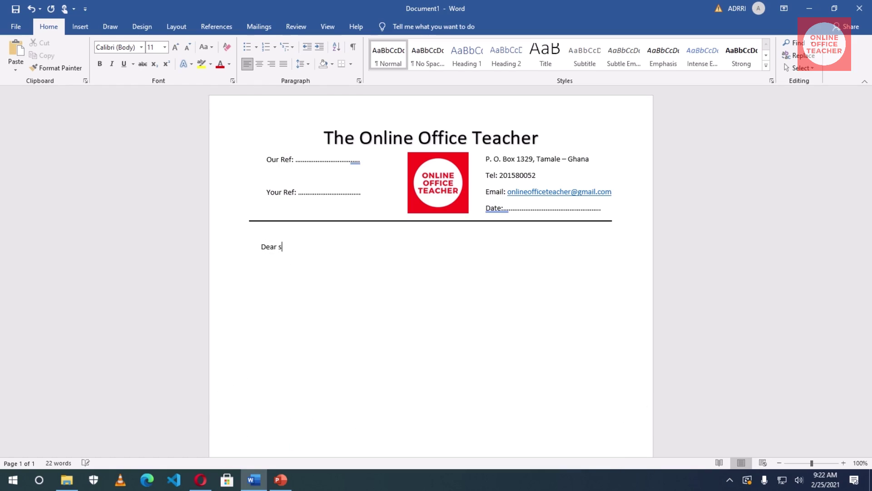
{"action": "type", "text": "ir,"}
Type the salutation 'Dear sir,' and start the 'Letter of appointment' line beneath it.
{"action": "key", "text": "Return"}
{"action": "type", "text": "lette"}
{"action": "key", "text": "BackSpace"}
{"action": "key", "text": "BackSpace"}
{"action": "type", "text": "ter of a"}
{"action": "type", "text": "ppointment"}
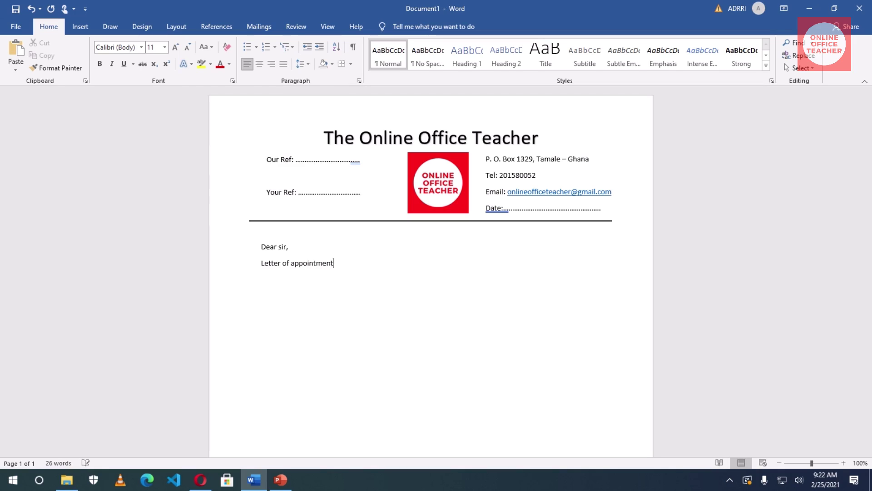